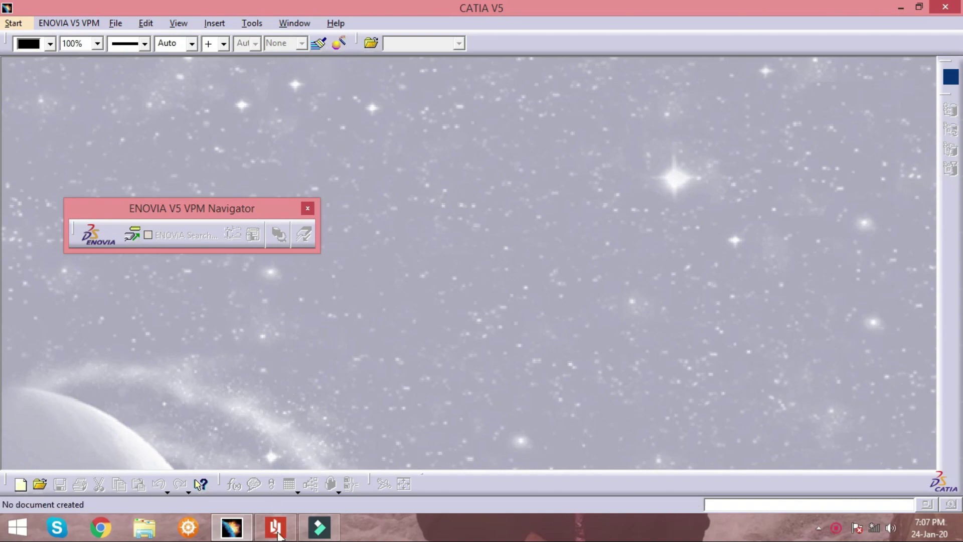
After glancing at the exercise drawing, create a new Part document (Part1).
click(277, 531)
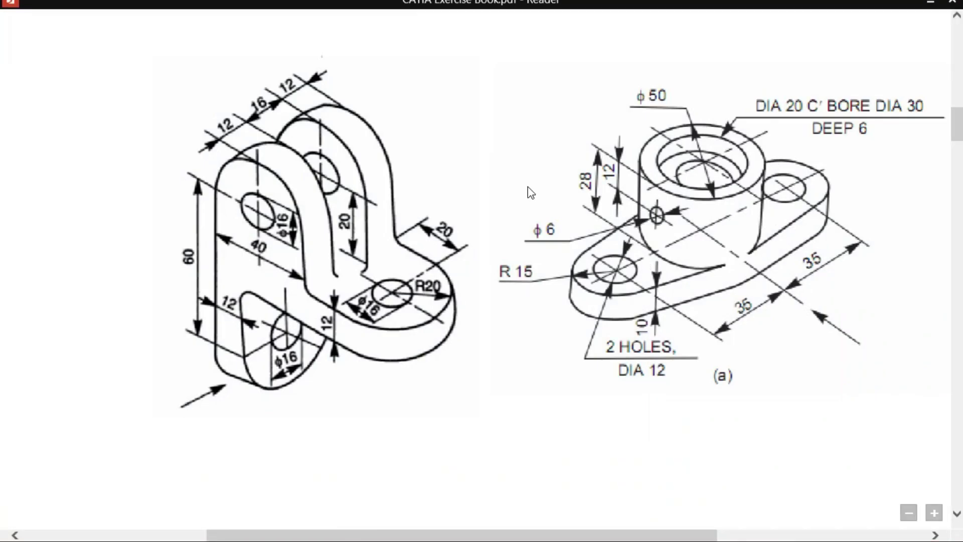
key(alt+Tab)
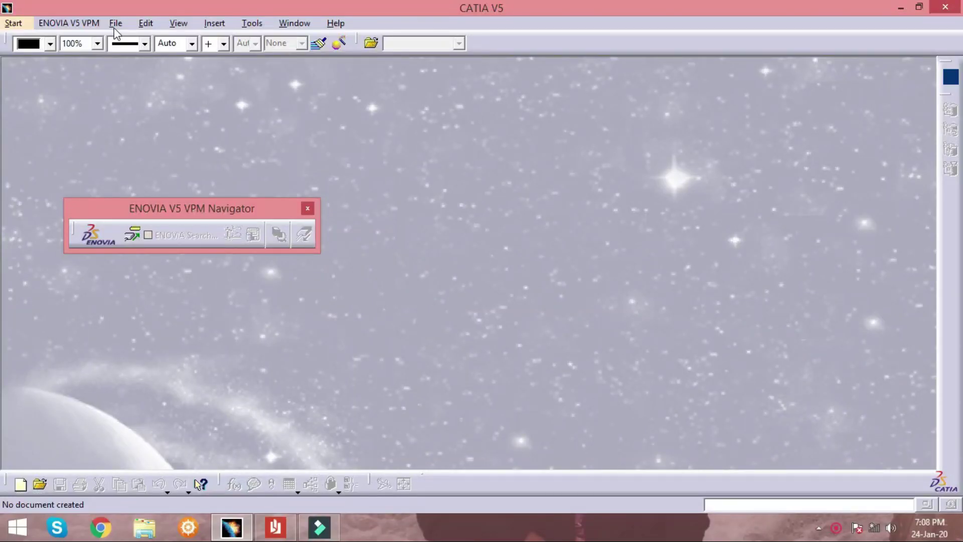
click(115, 23)
click(123, 37)
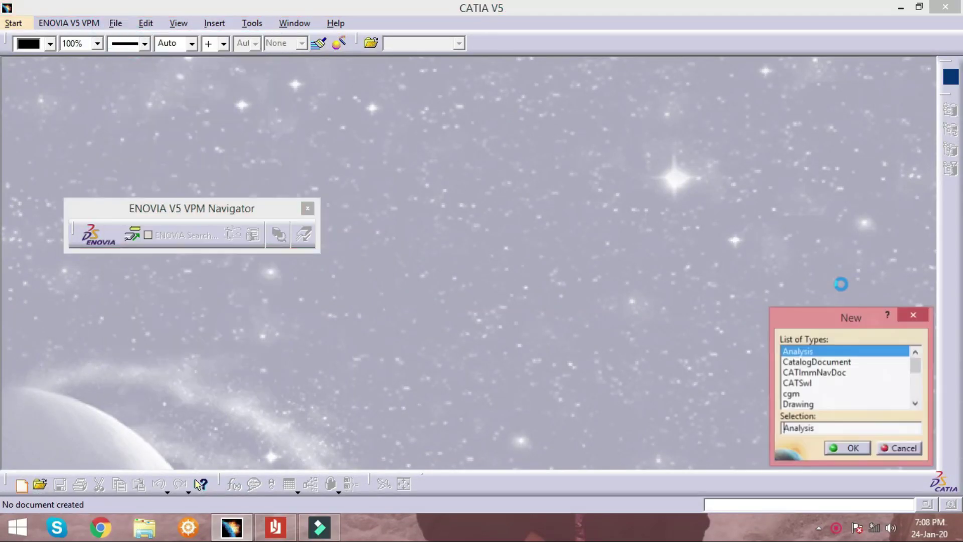
drag(915, 365, 915, 389)
click(834, 352)
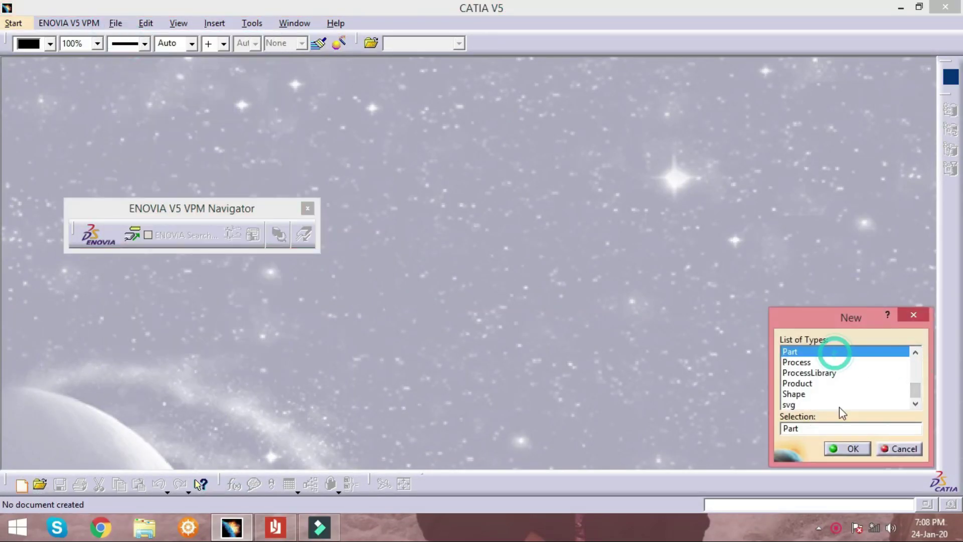
click(841, 448)
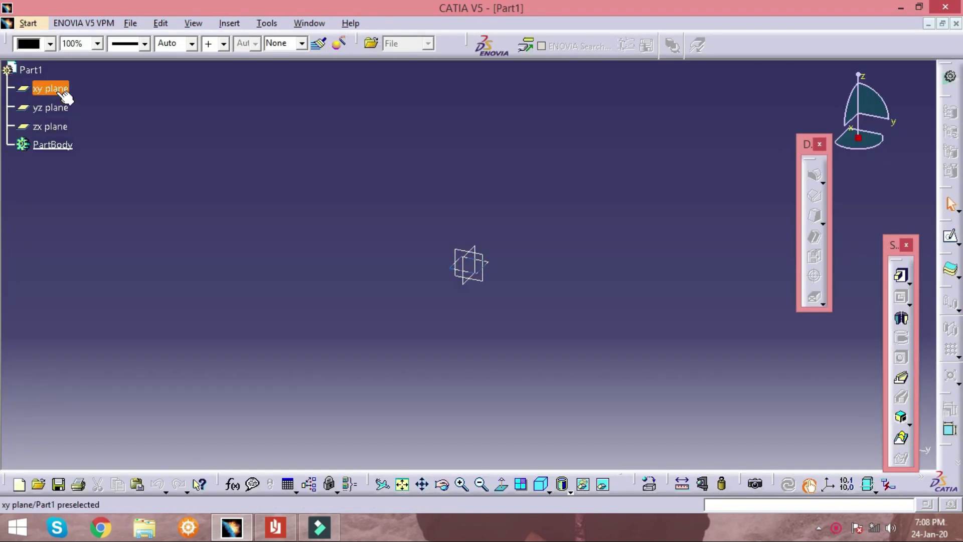
Open a sketch on the xy plane and check the exercise drawing for dimensions.
click(56, 90)
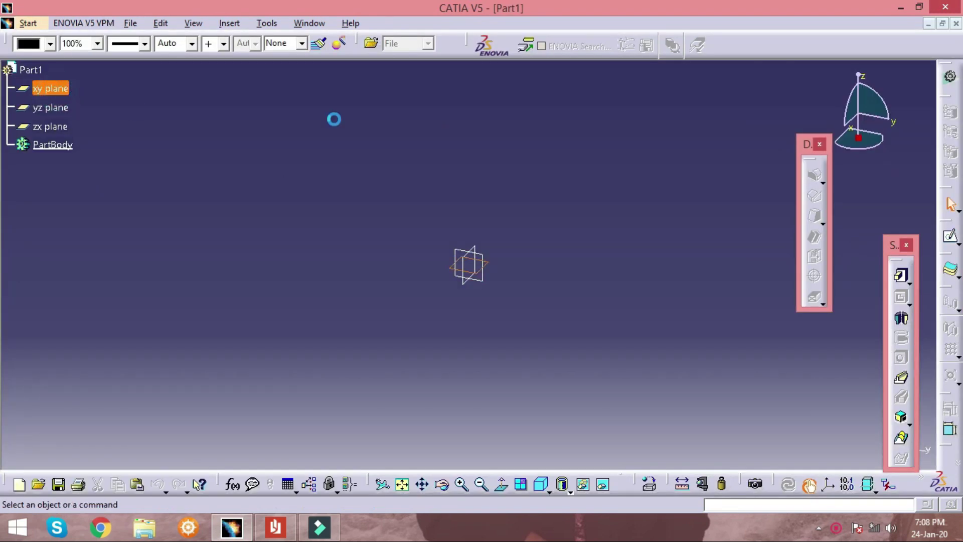
click(949, 237)
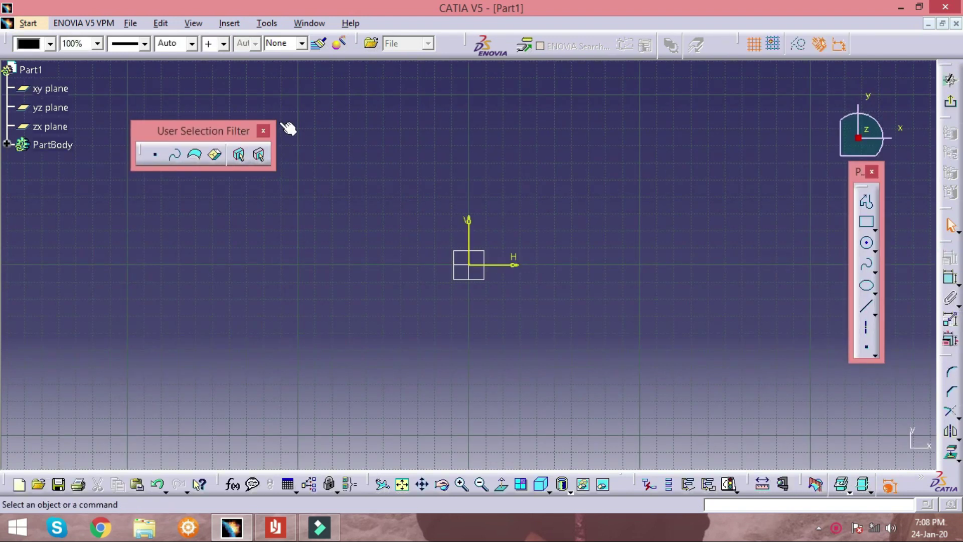
key(alt+Tab)
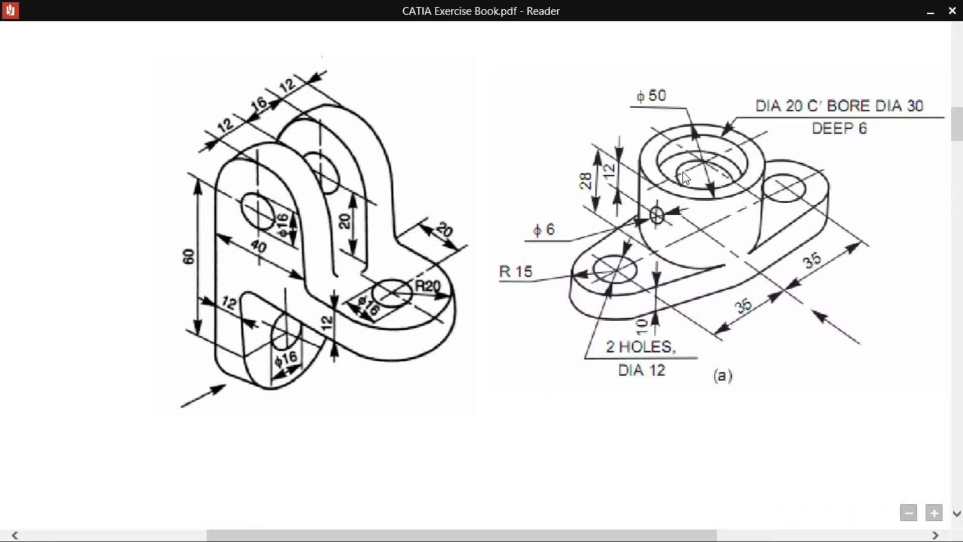
key(alt+Tab)
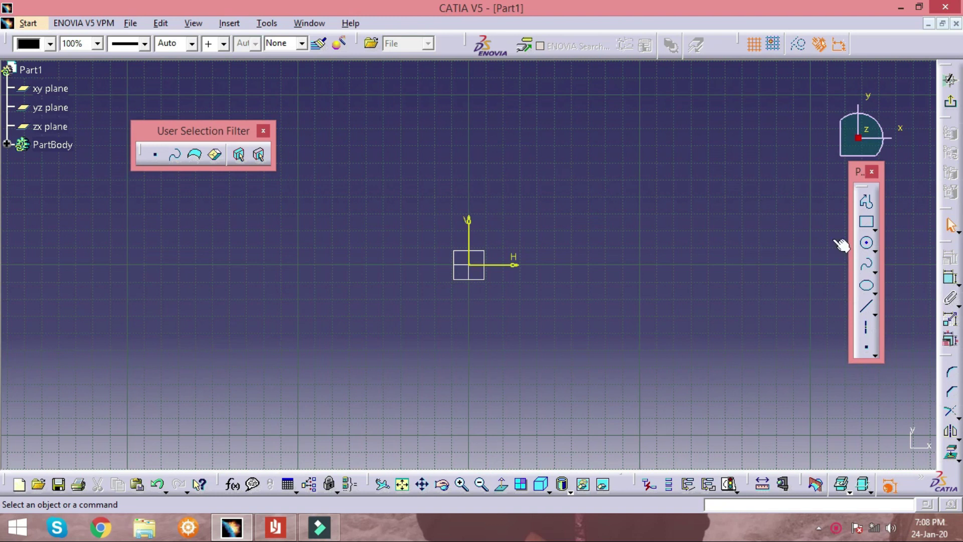
Draw a circle centred on the origin and constrain its diameter to 50 mm.
click(867, 243)
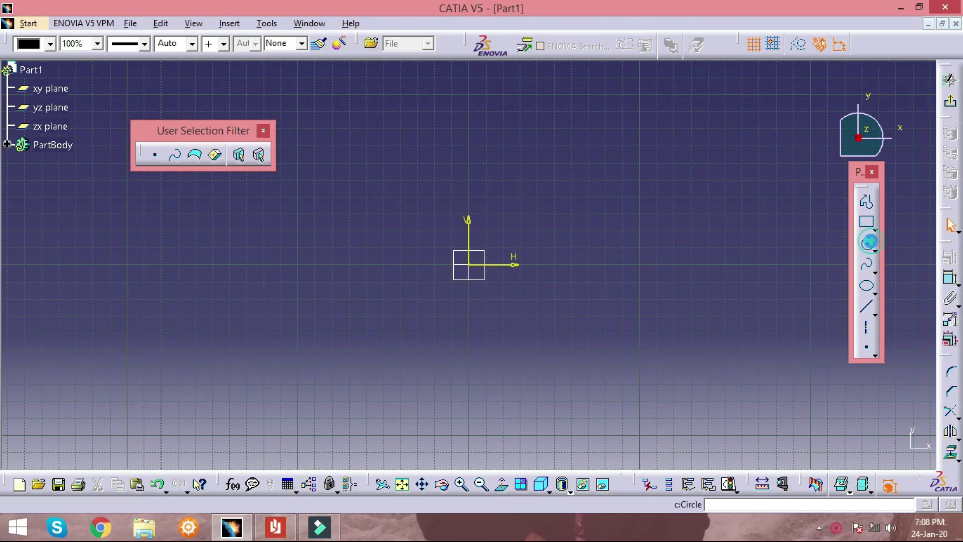
click(469, 265)
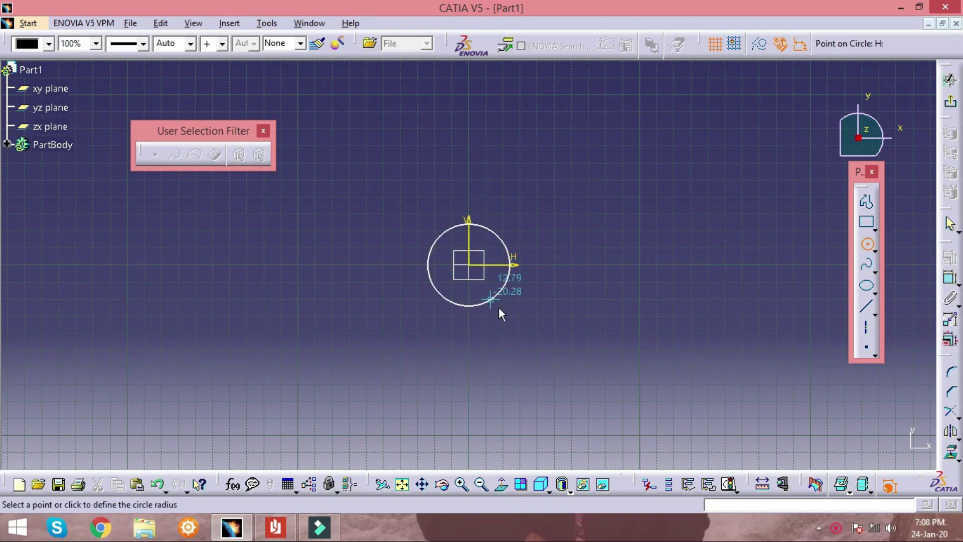
click(500, 307)
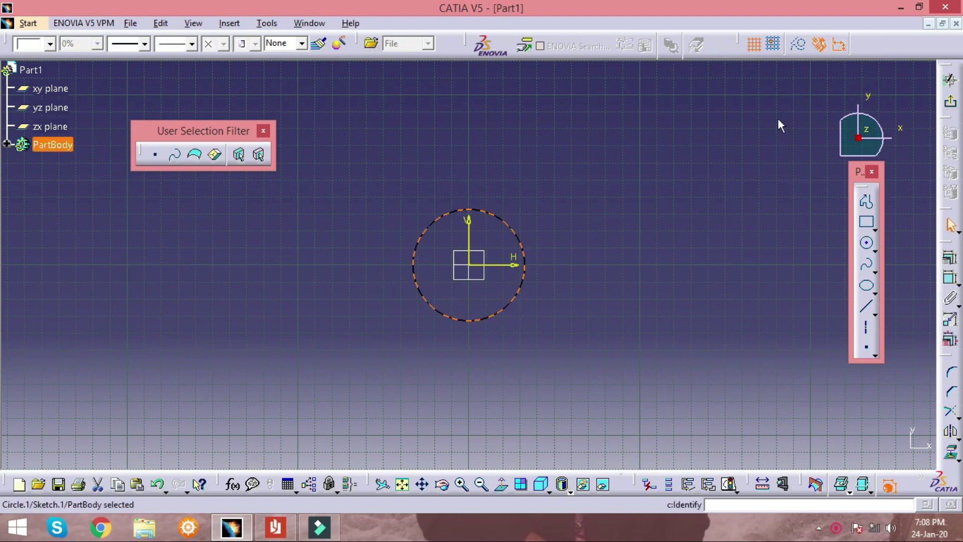
click(950, 278)
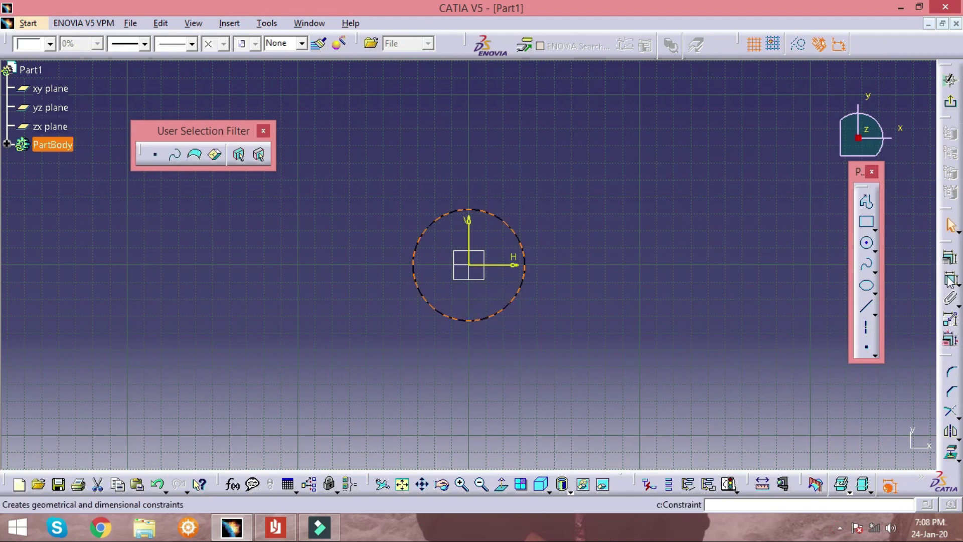
click(549, 149)
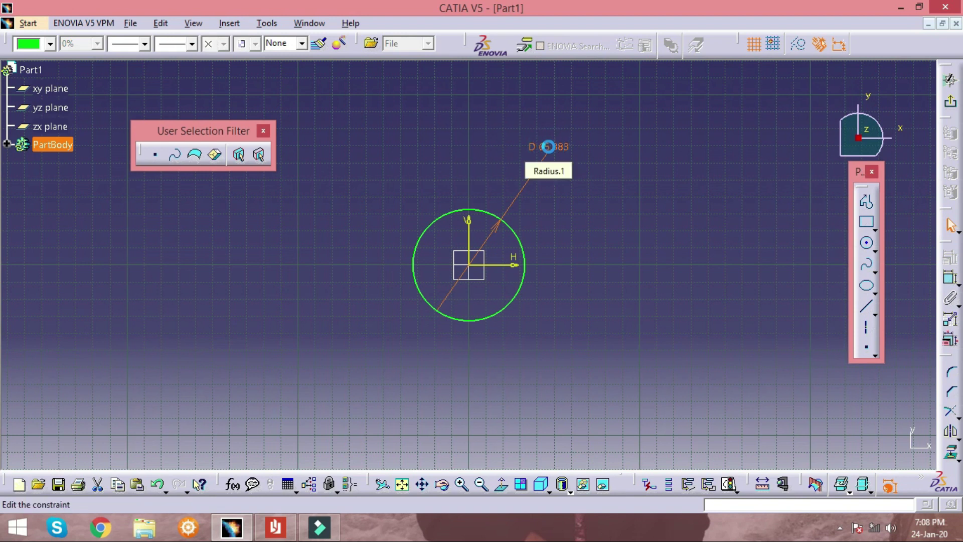
double_click(548, 146)
text(50mm)
key(Return)
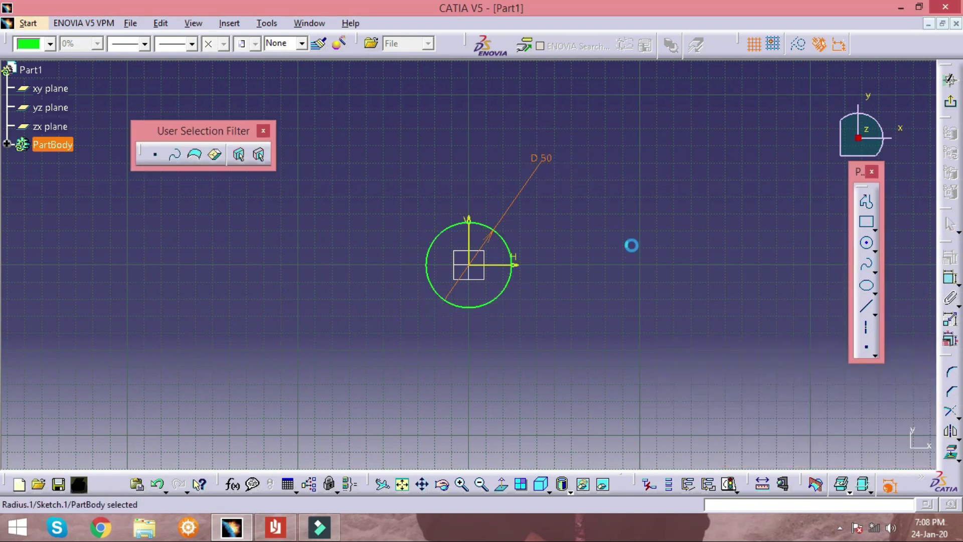
middle_drag(516, 264, 538, 190)
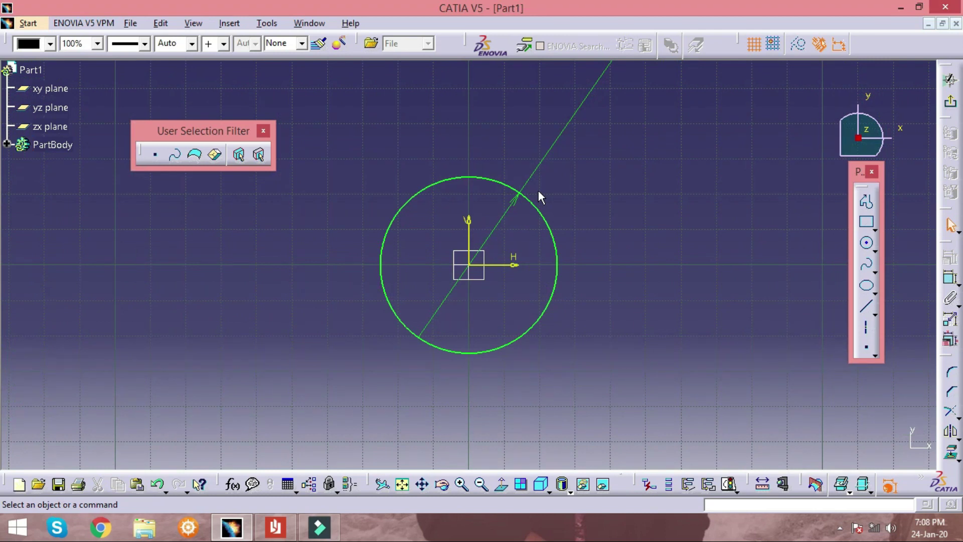
key(alt+Tab)
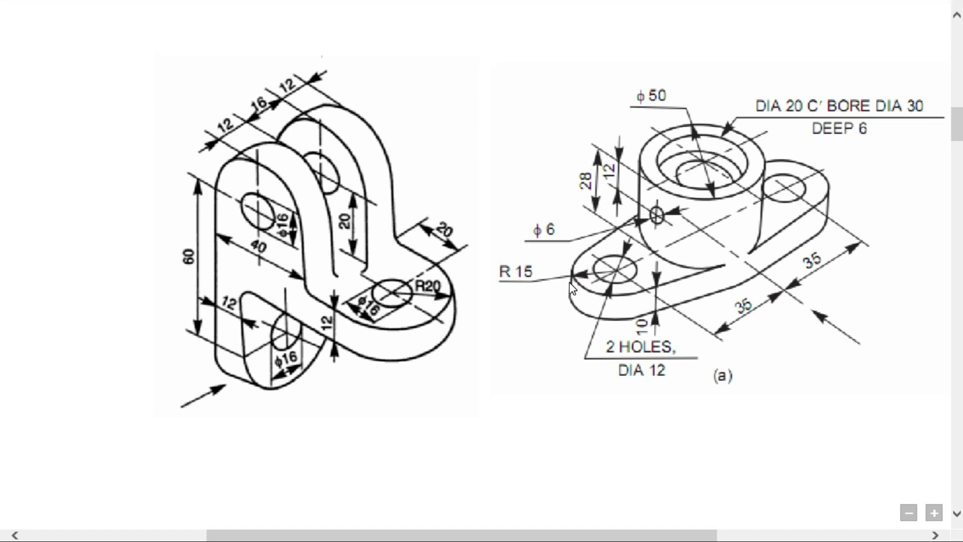
key(alt+Tab)
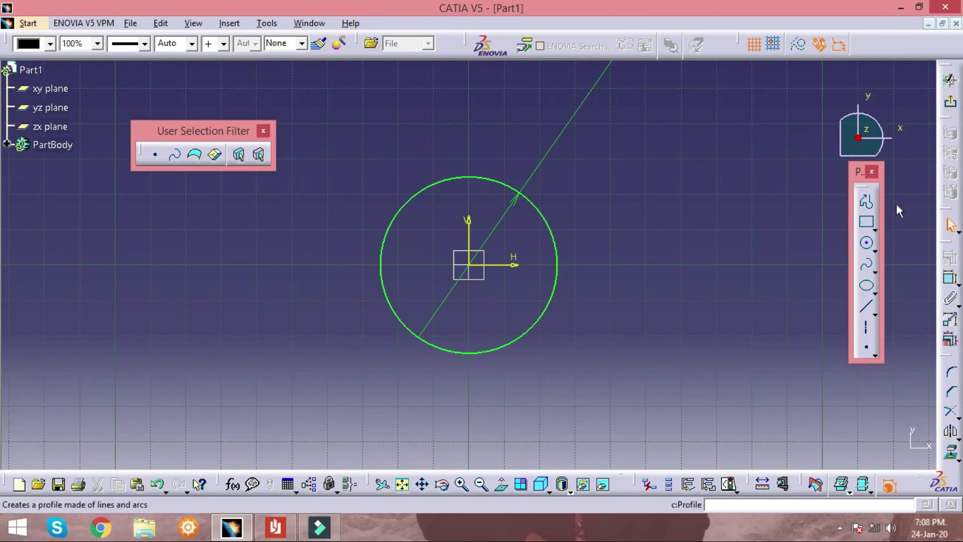
Draw a circle to the right of the boss and constrain its diameter to 30 mm.
click(867, 244)
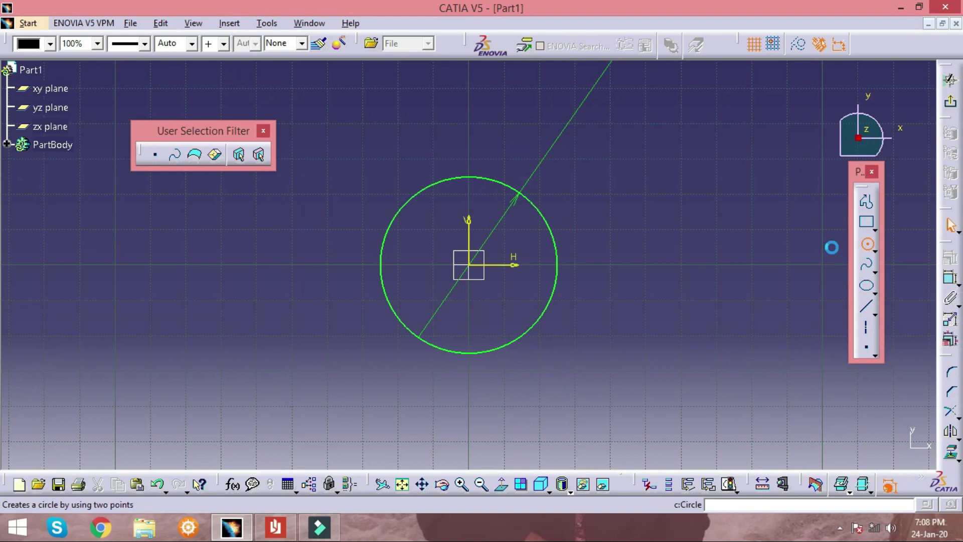
click(646, 264)
click(674, 315)
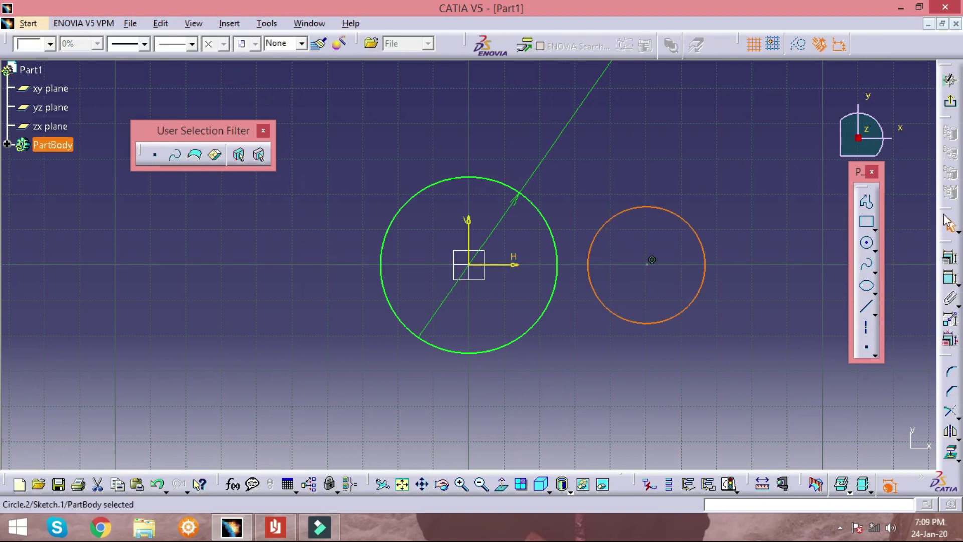
click(950, 278)
click(711, 176)
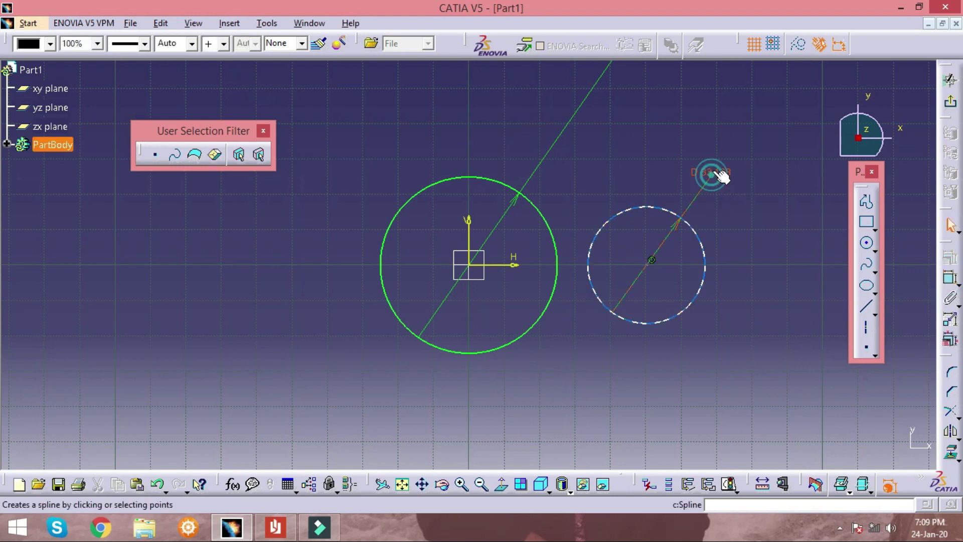
double_click(715, 170)
text(30mm)
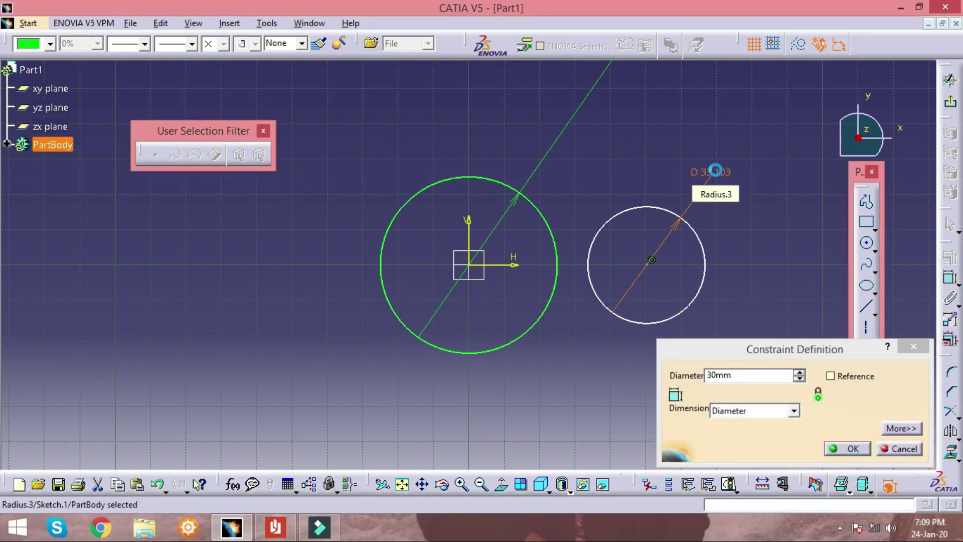
key(Return)
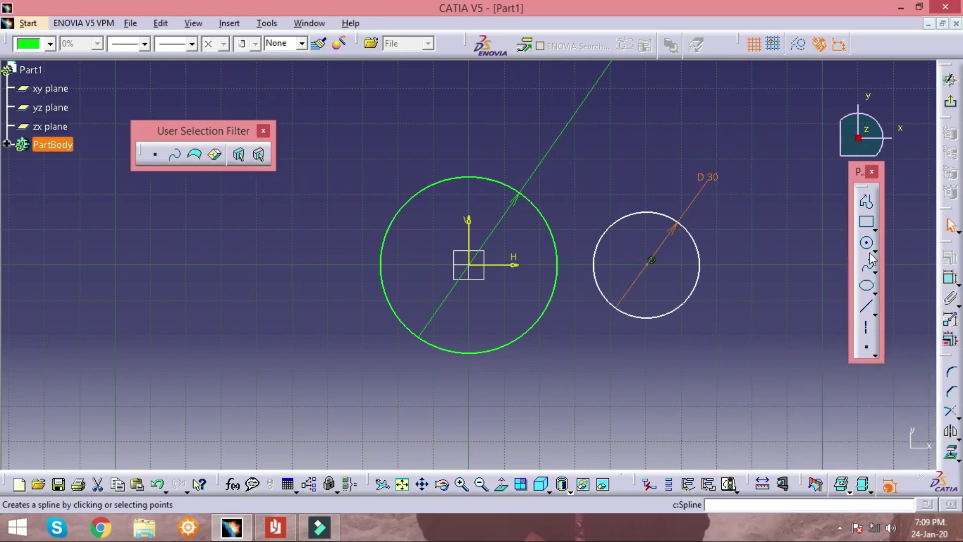
Add a 30 mm diameter circle left of the boss and compare with the drawing.
click(868, 250)
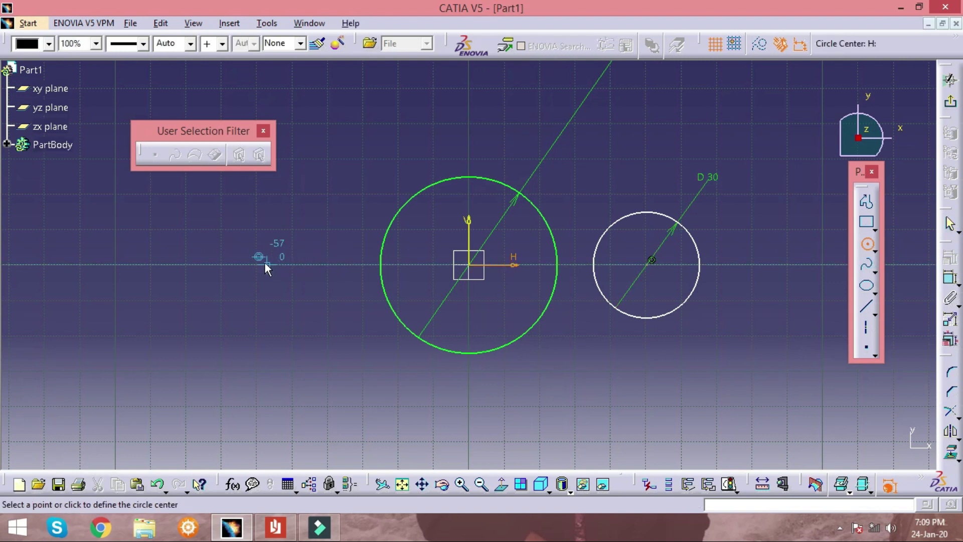
click(287, 295)
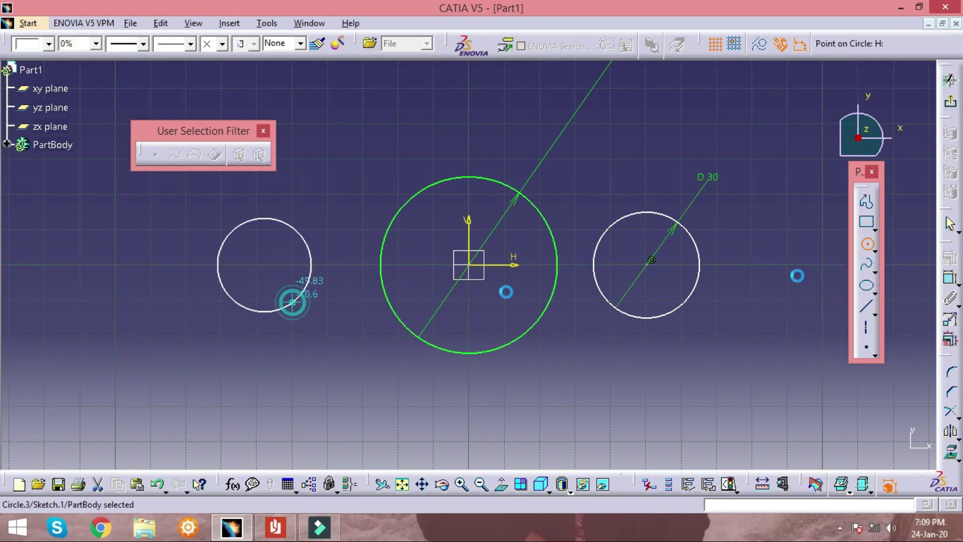
click(950, 278)
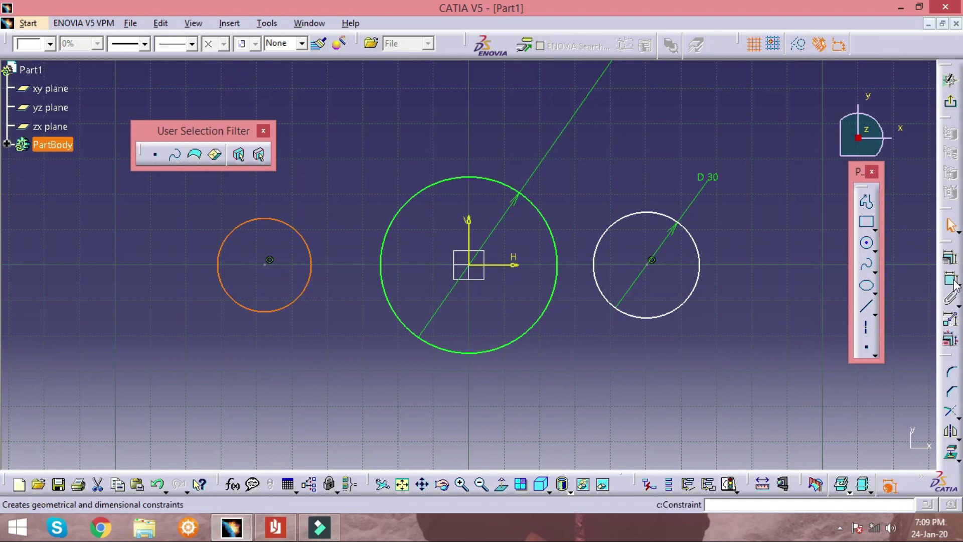
click(330, 185)
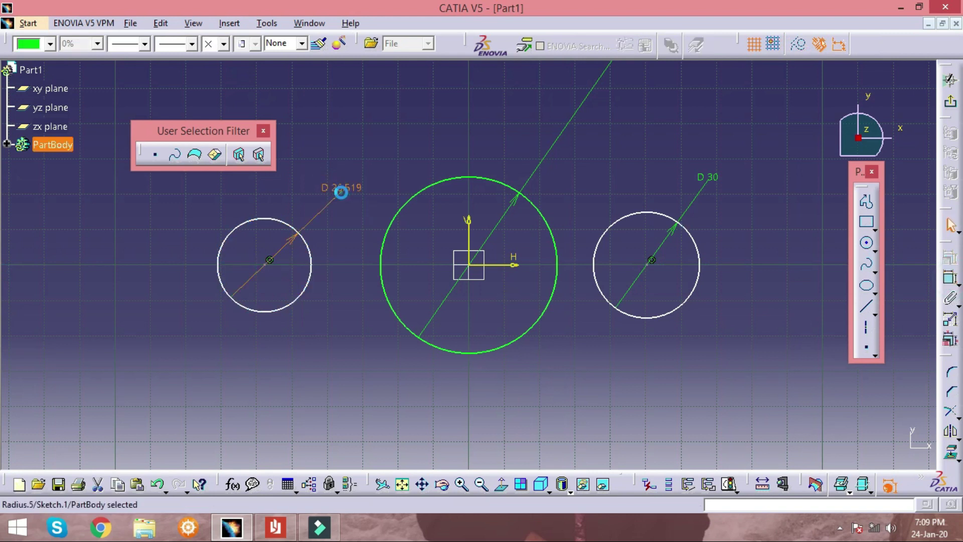
text(30)
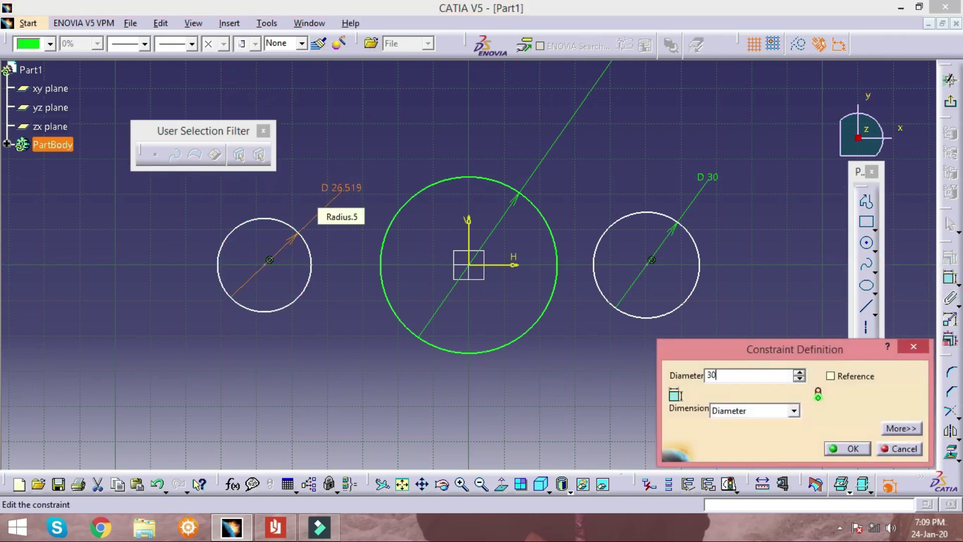
key(Return)
click(424, 128)
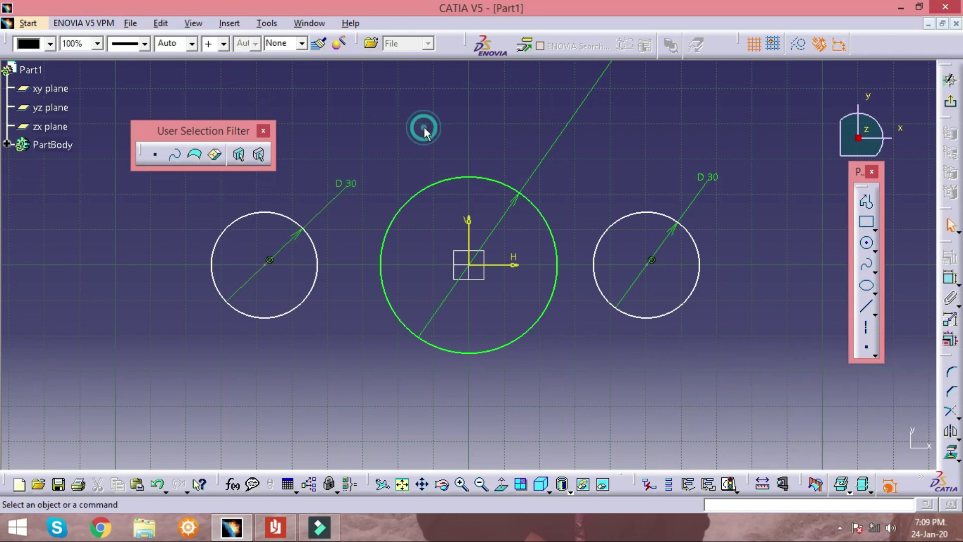
key(alt+Tab)
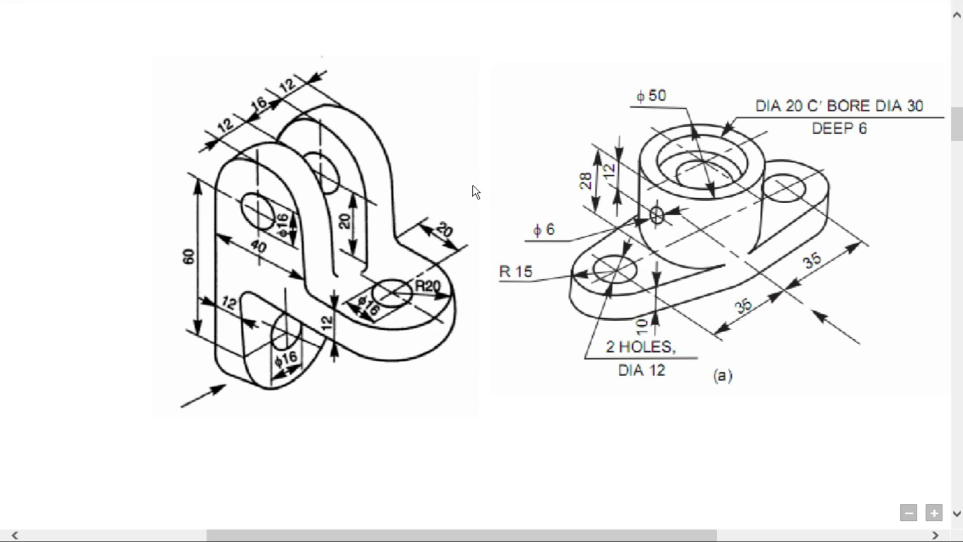
key(alt+Tab)
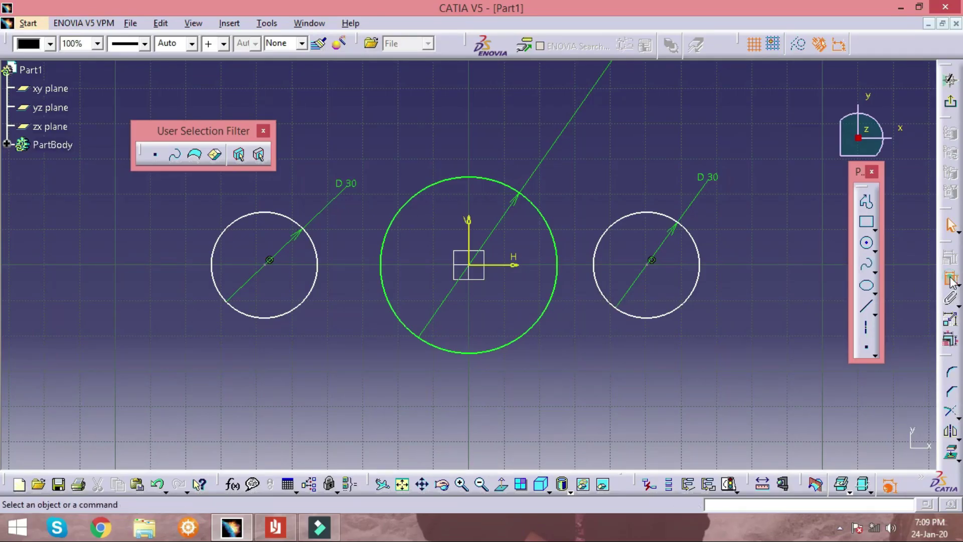
Dimension the left circle's centre 35 mm from the vertical axis.
click(269, 260)
click(479, 246)
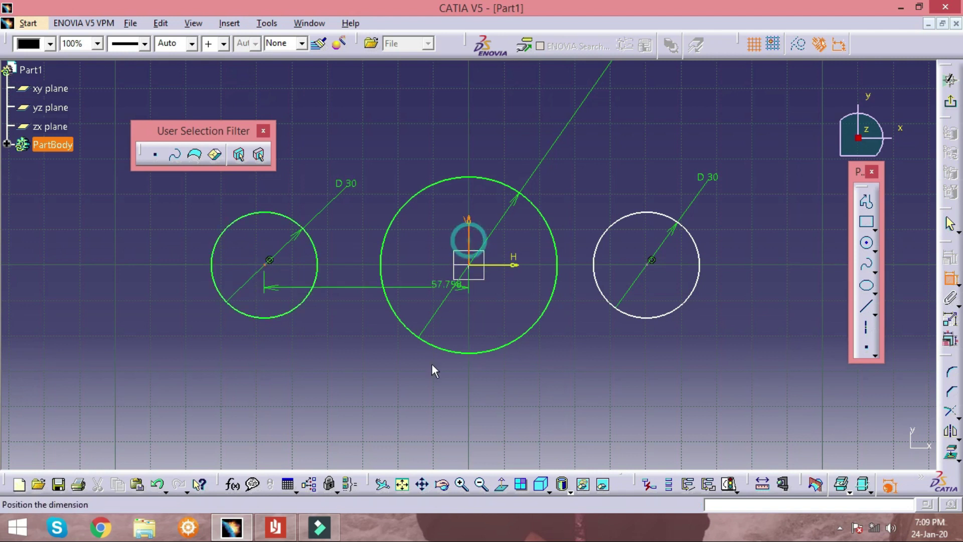
click(425, 380)
click(428, 376)
double_click(429, 377)
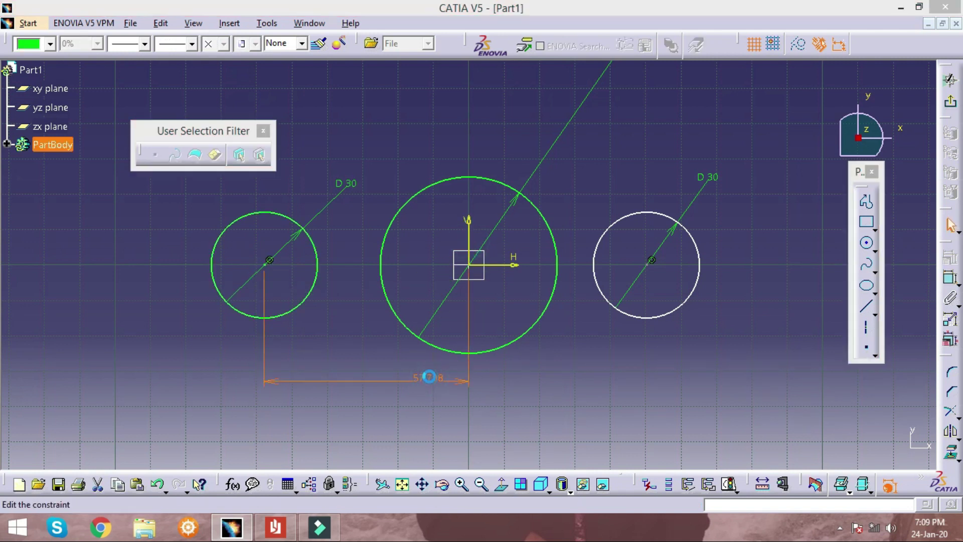
text(35mm)
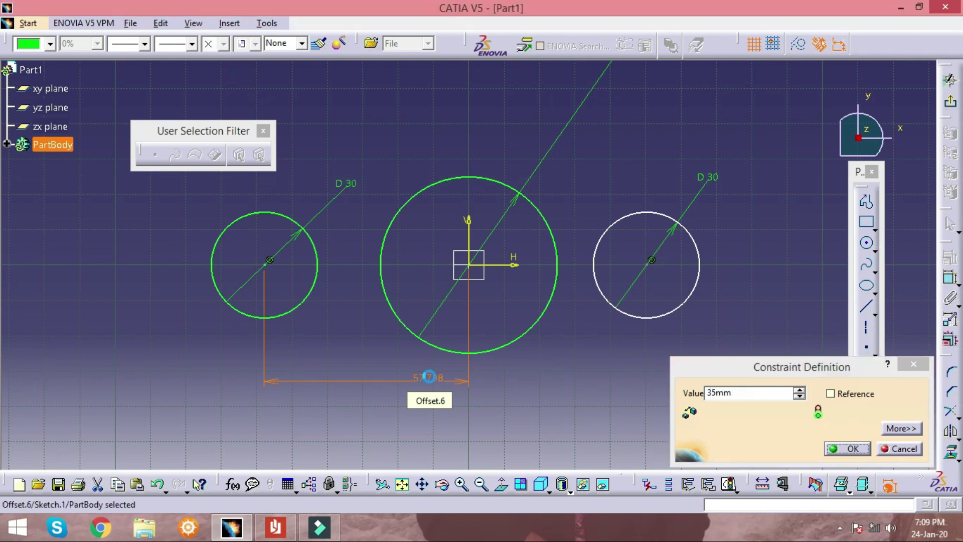
key(Return)
Dimension the right circle's centre 35 mm from the vertical axis.
click(944, 280)
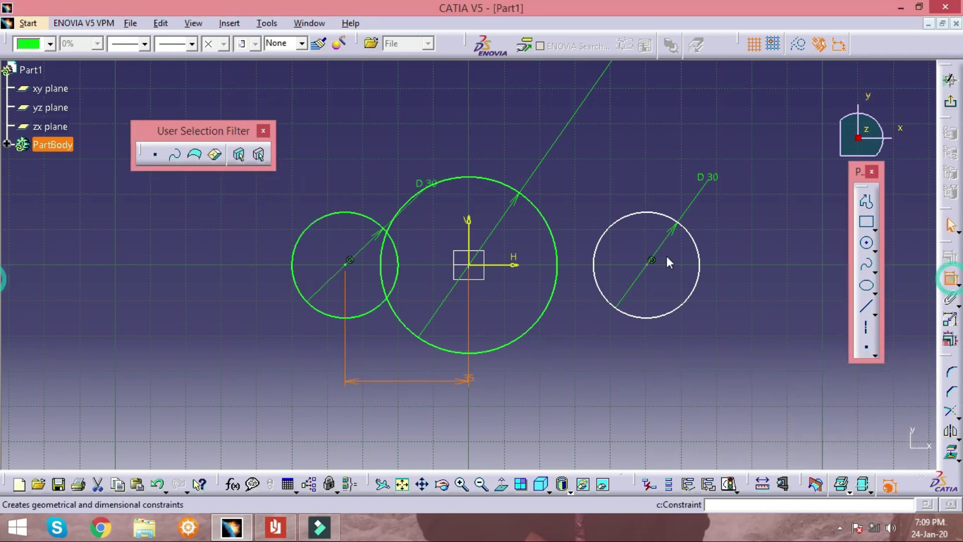
click(647, 264)
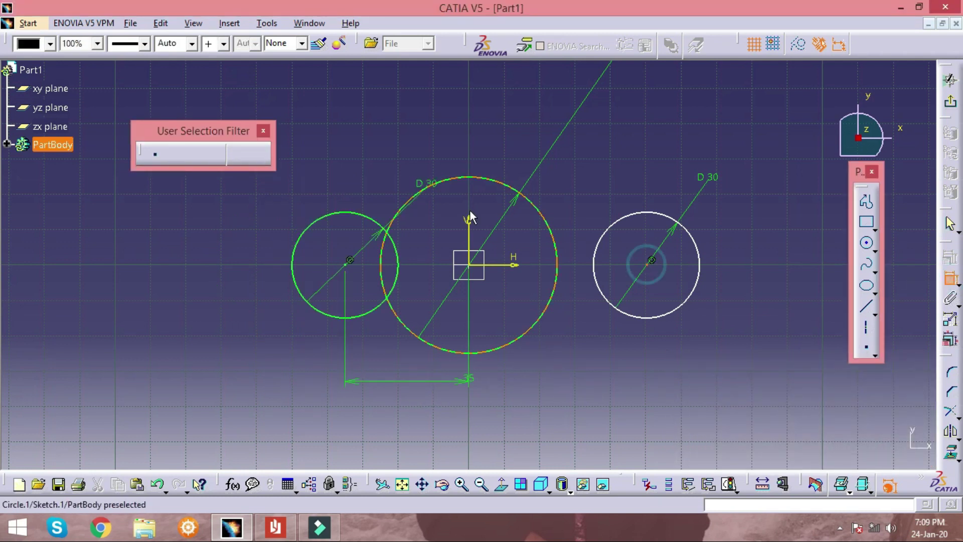
click(469, 213)
click(584, 367)
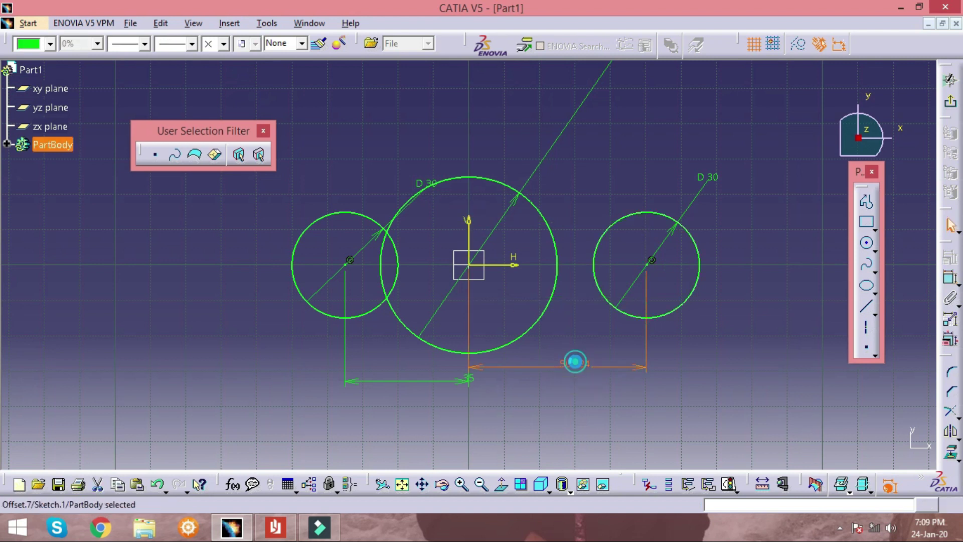
double_click(576, 362)
text(35)
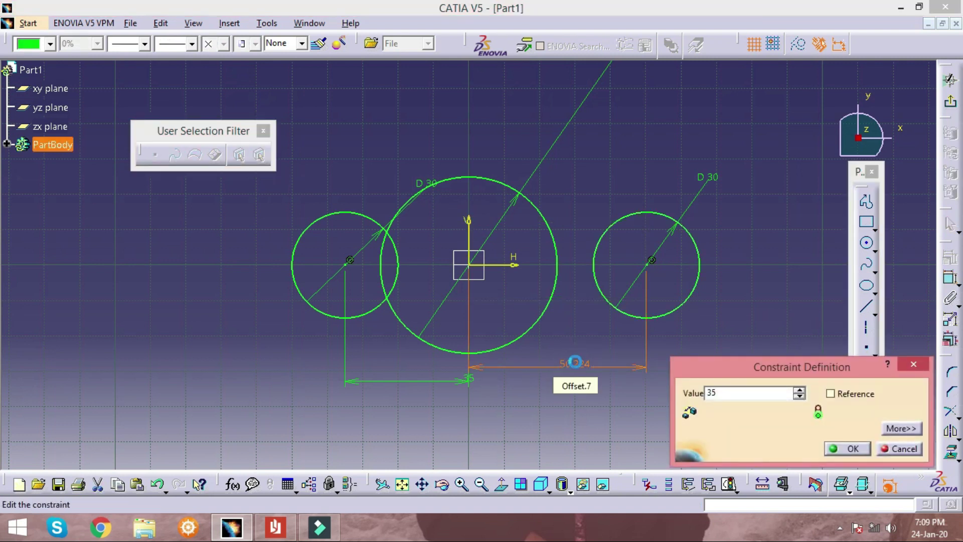
key(Return)
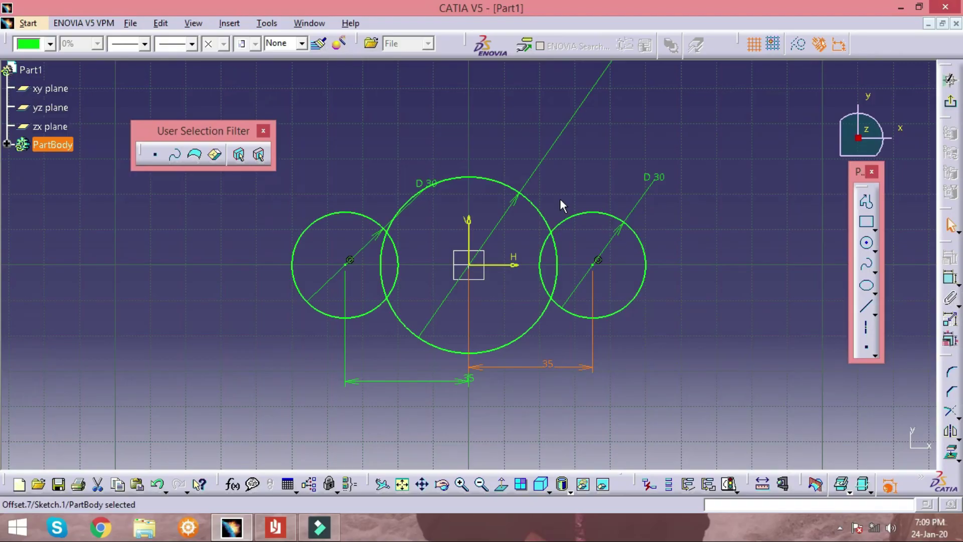
key(alt+Tab)
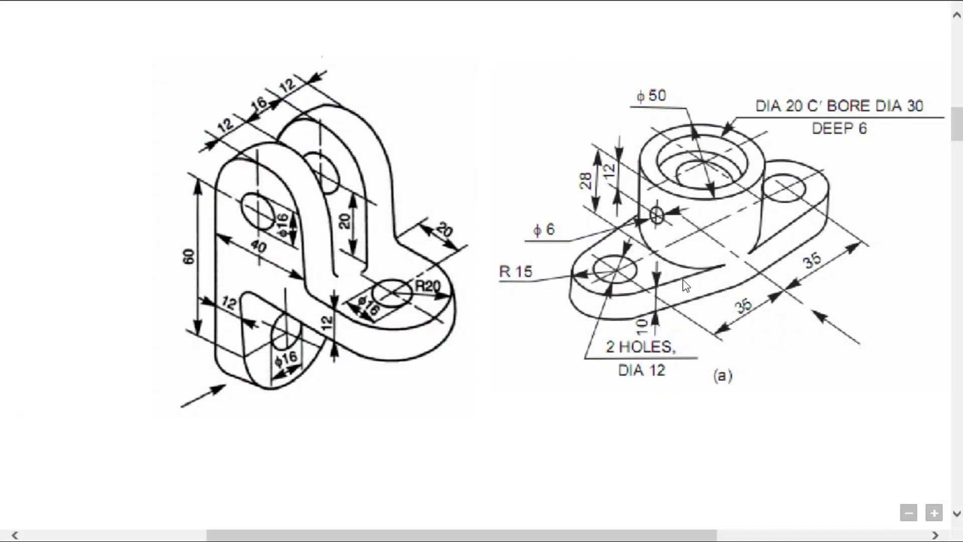
key(alt+Tab)
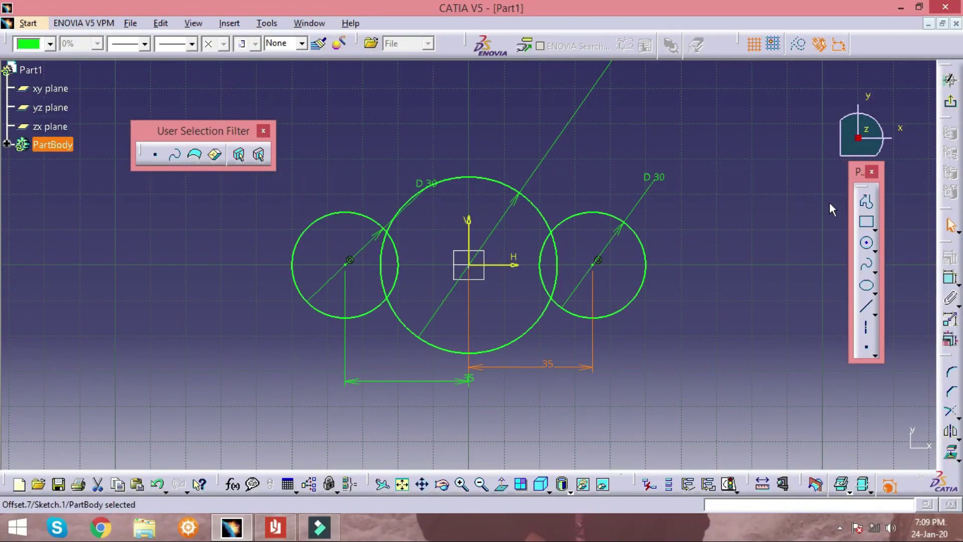
click(868, 204)
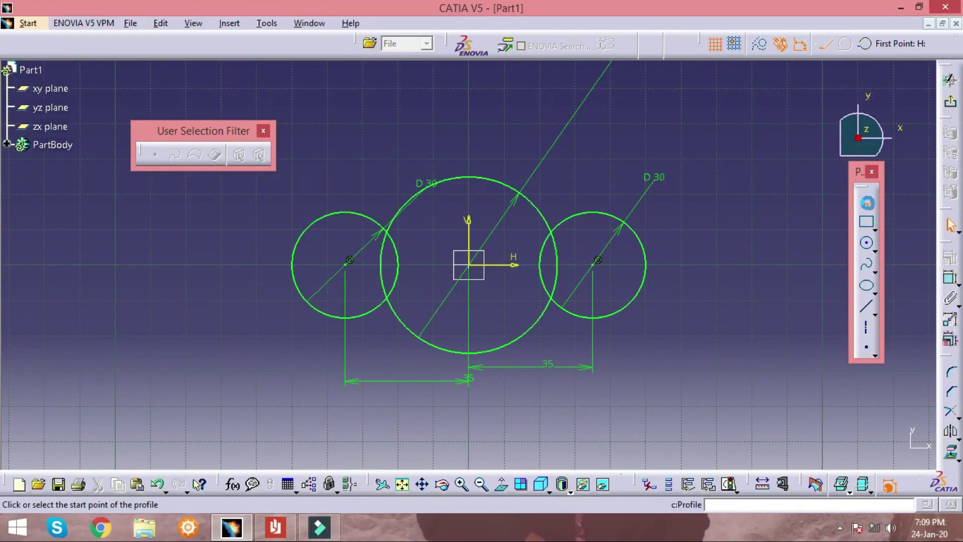
Draw tangent profile lines from the left circle's top, across the big circle's top, to the right circle's top.
click(346, 211)
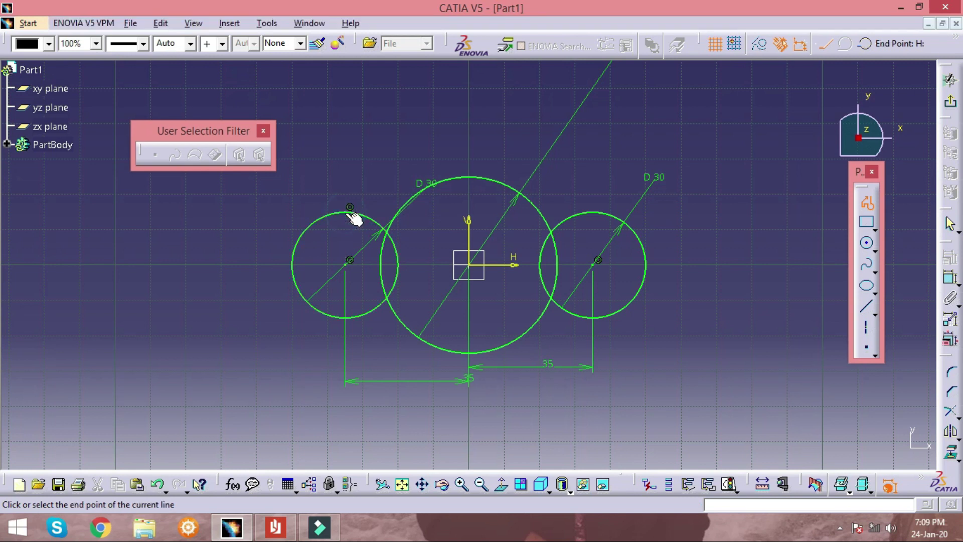
mouse_move(386, 144)
middle_down()
mouse_move(398, 104)
mouse_move(422, 238)
middle_up()
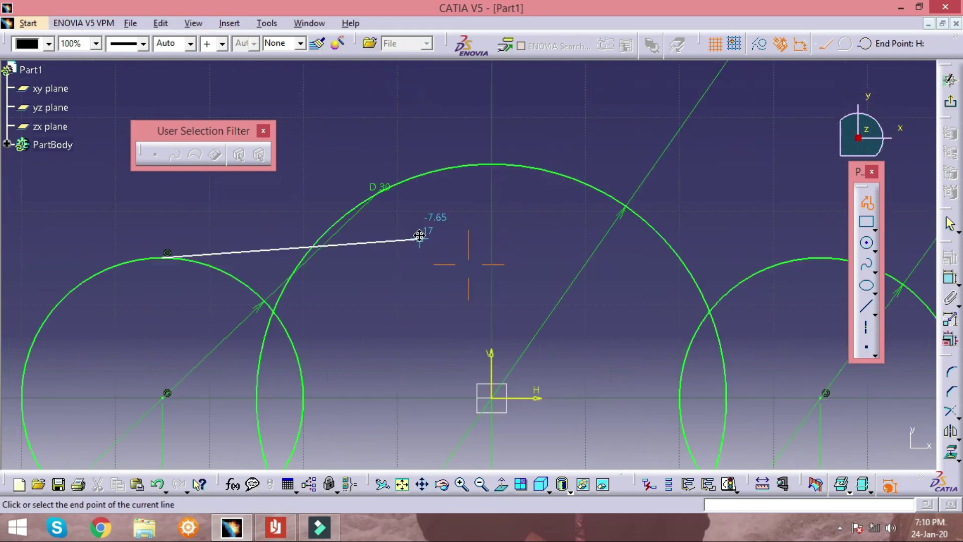
click(413, 178)
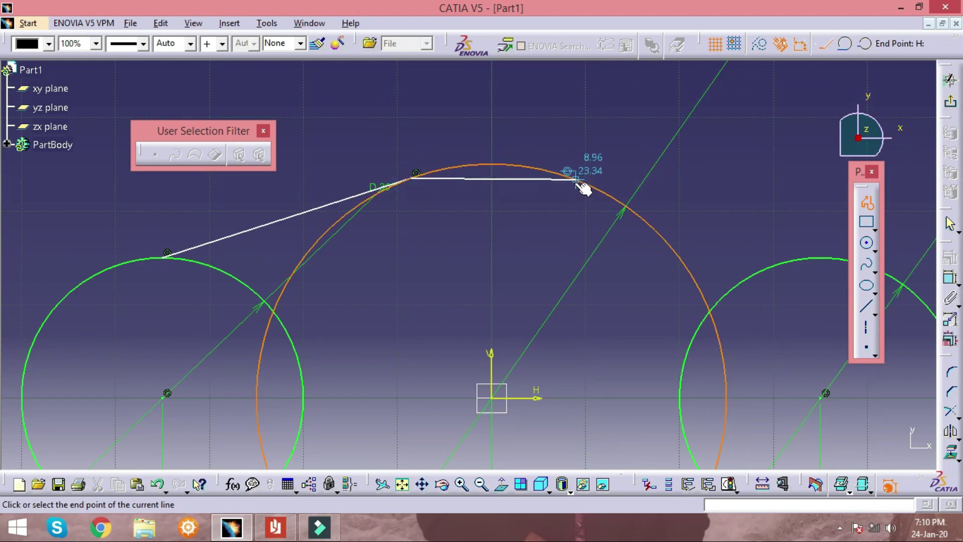
key(ctrl+z)
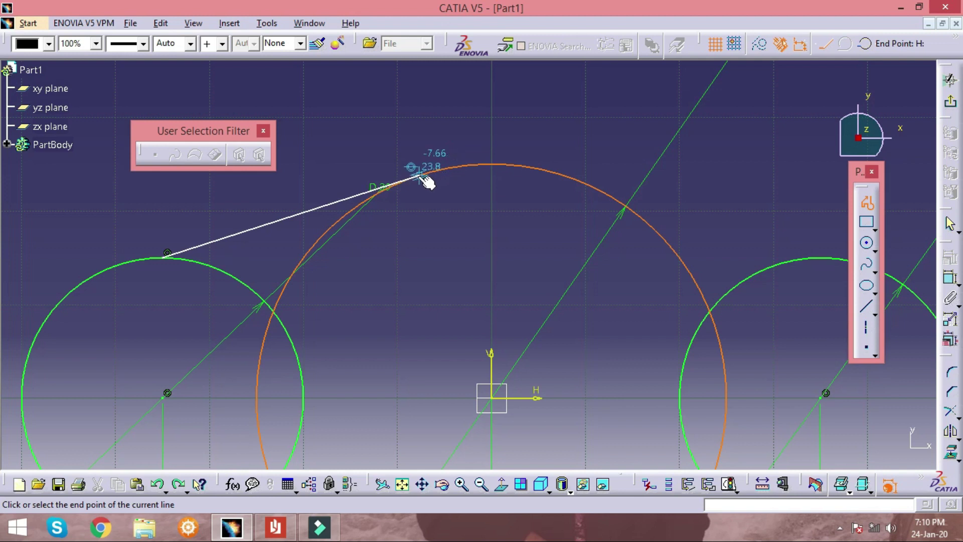
click(420, 175)
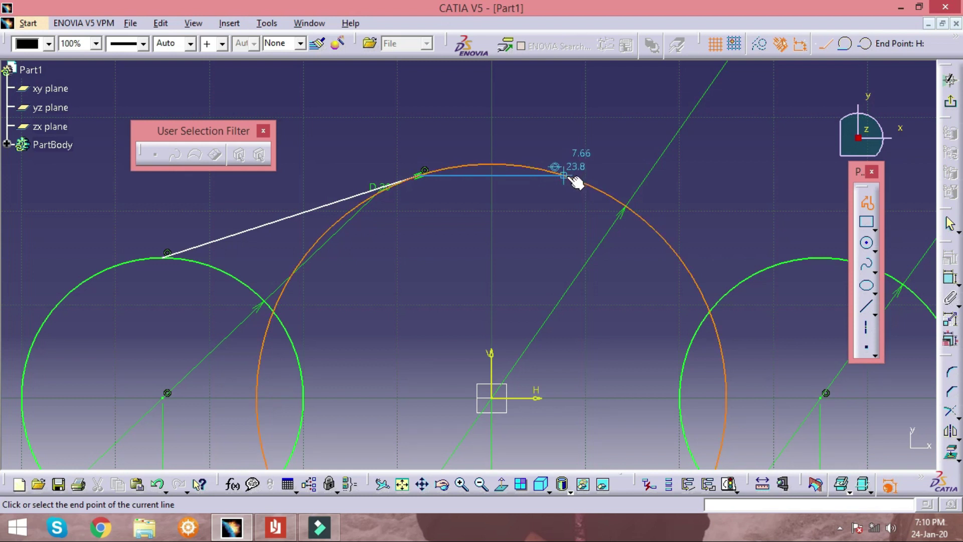
click(566, 175)
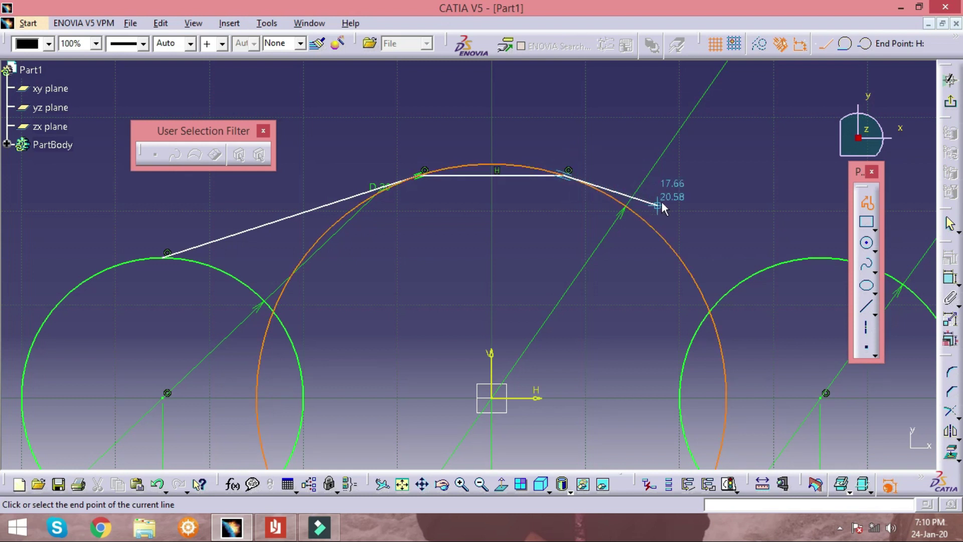
middle_drag(741, 242, 519, 138)
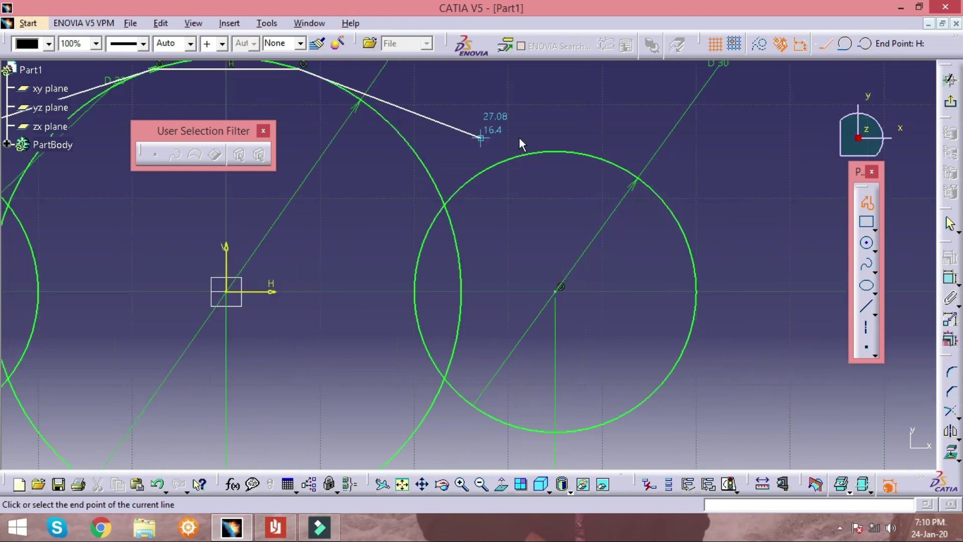
click(557, 151)
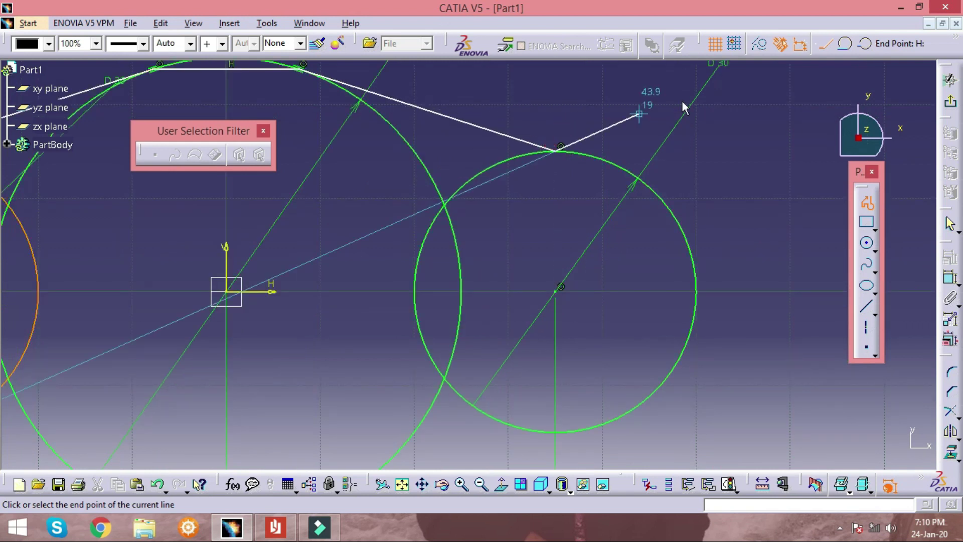
Draw the matching tangent line chain along the bottoms of the left, big and right circles.
click(866, 203)
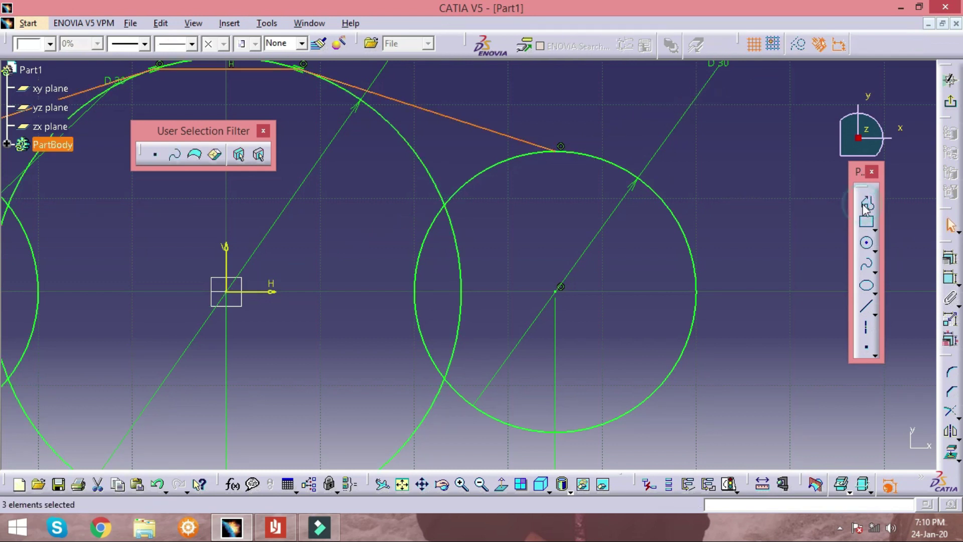
click(868, 206)
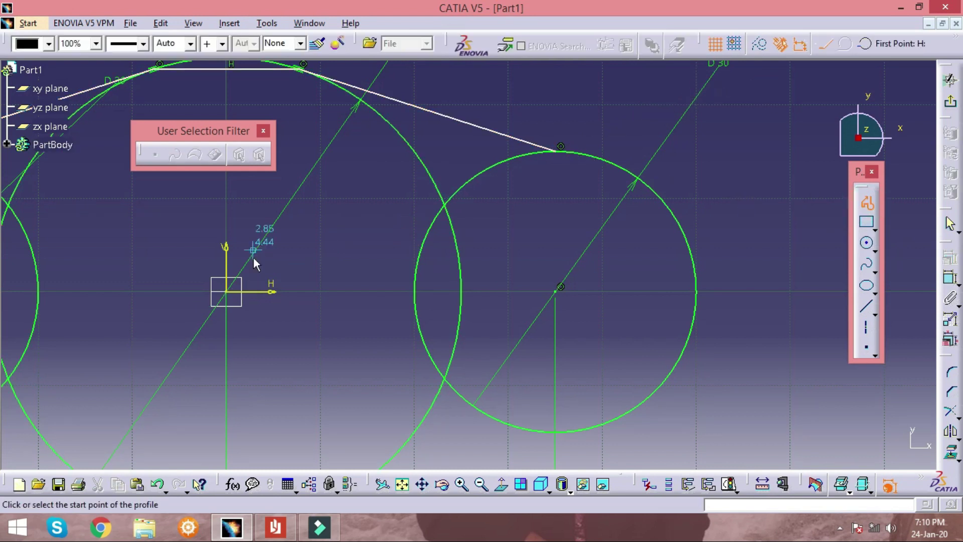
middle_drag(728, 128, 595, 182)
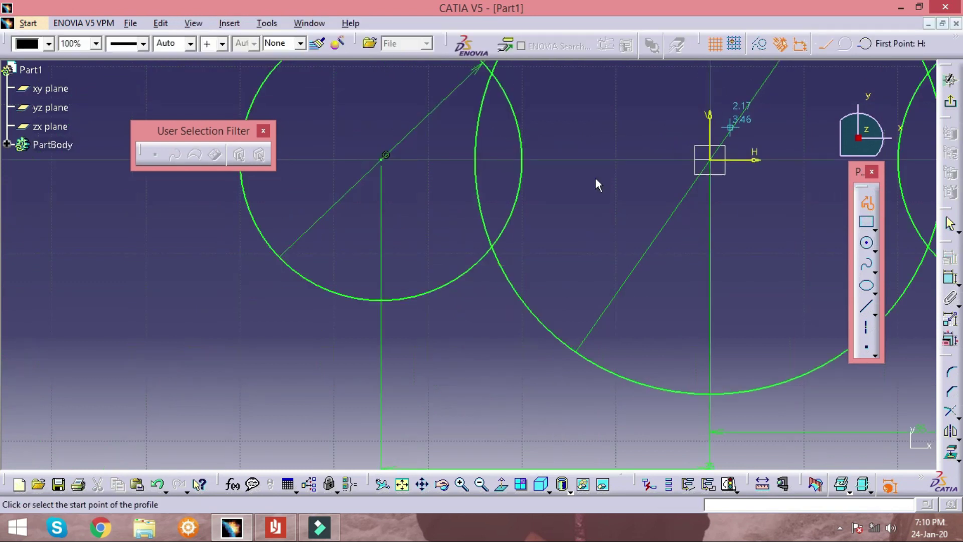
click(383, 301)
scroll(522, 296, down, 2)
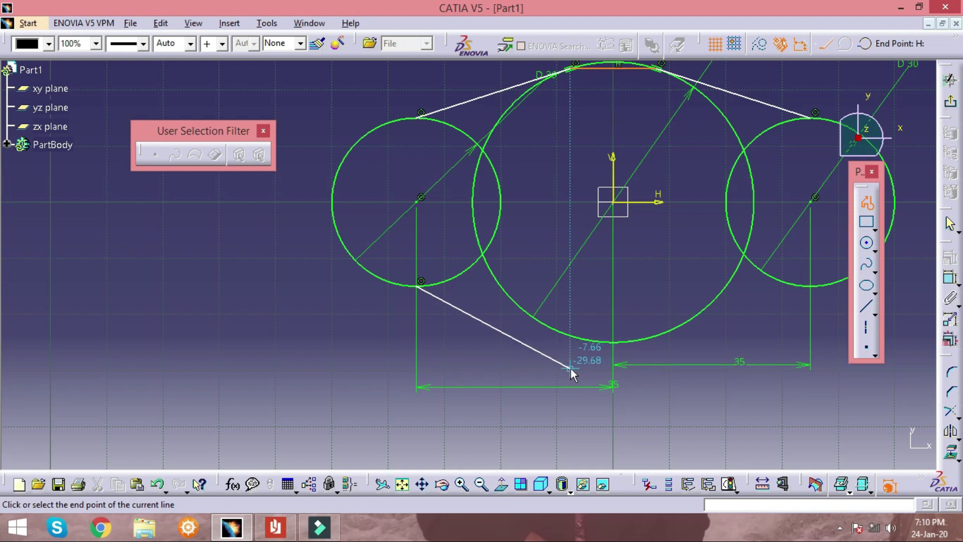
click(577, 341)
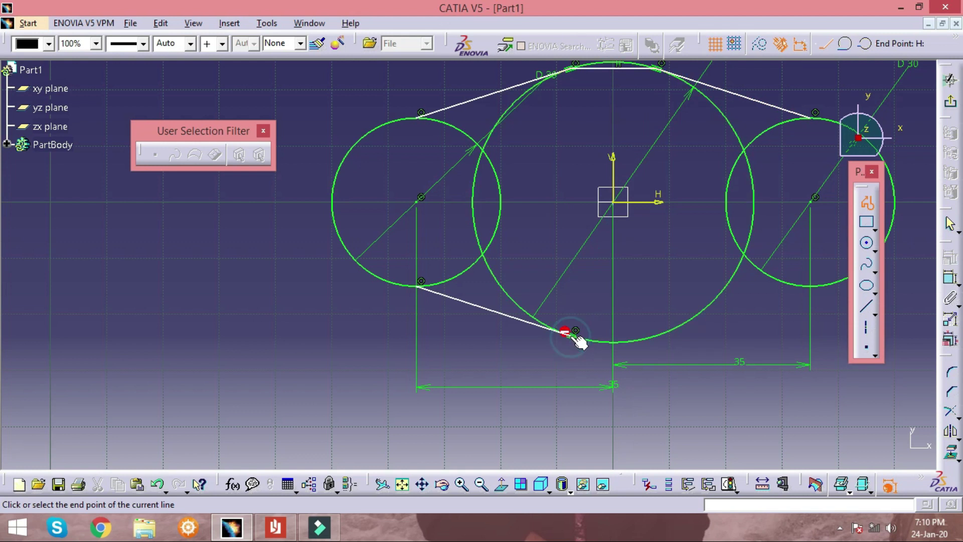
click(657, 335)
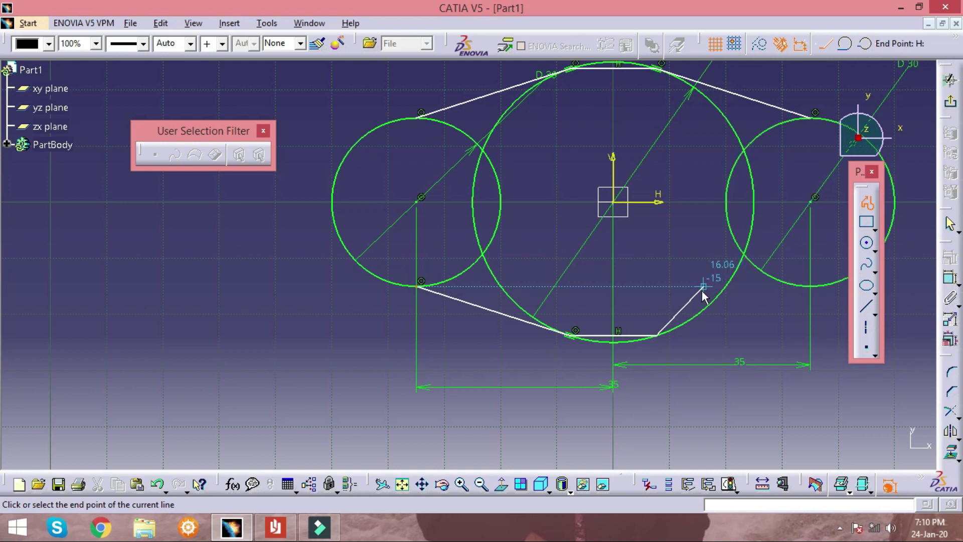
key(ctrl+z)
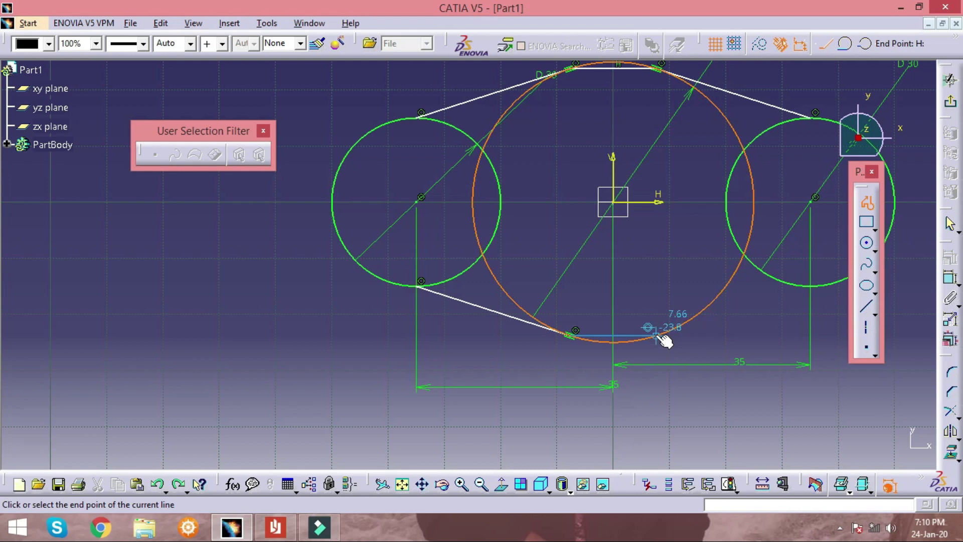
click(657, 335)
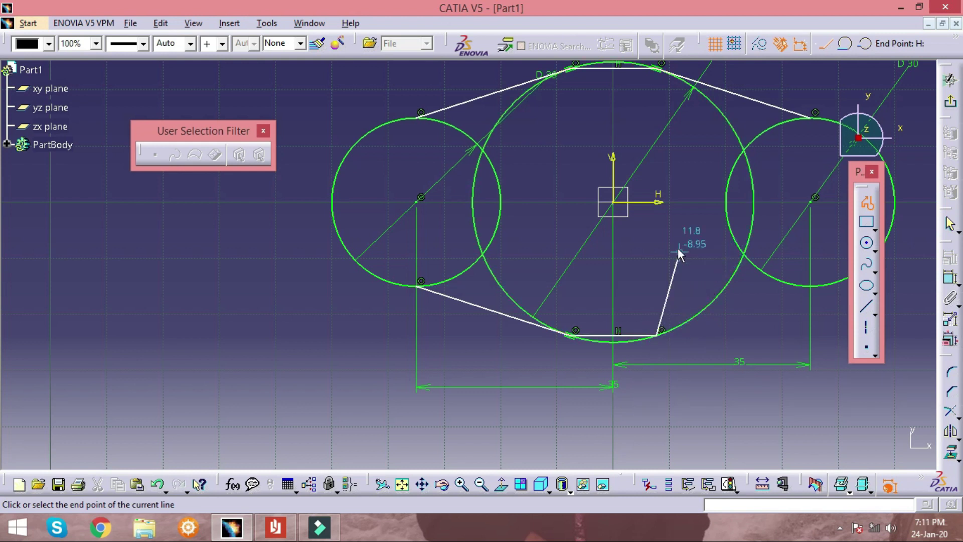
middle_drag(755, 270, 577, 304)
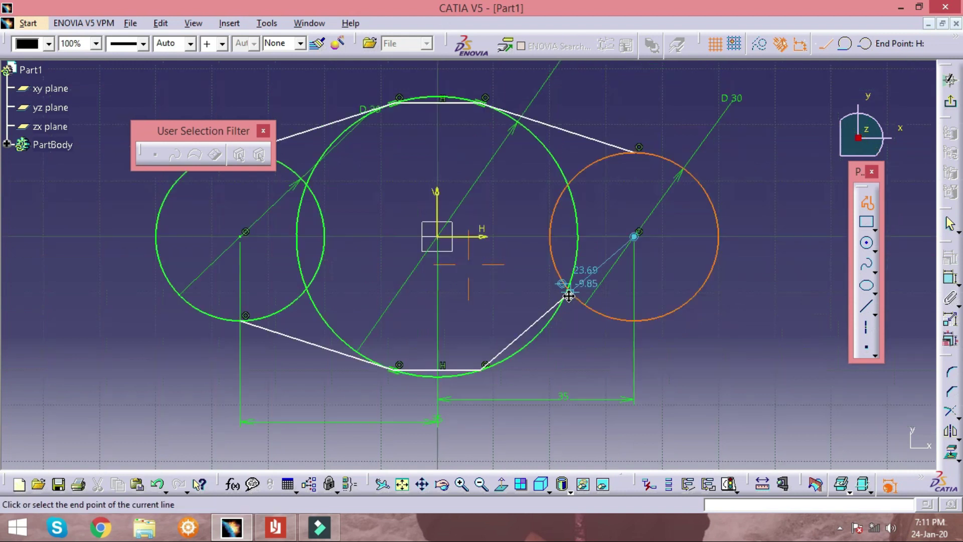
click(633, 321)
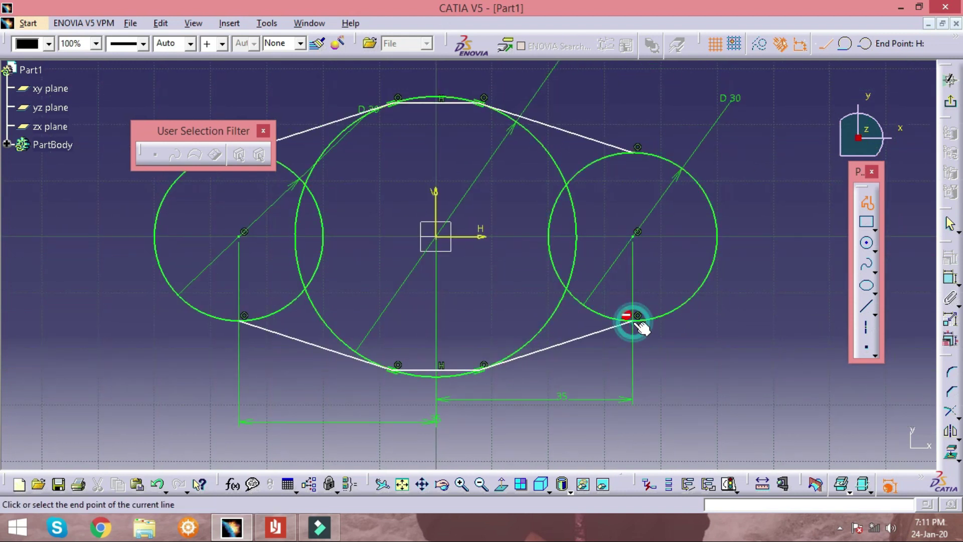
click(867, 201)
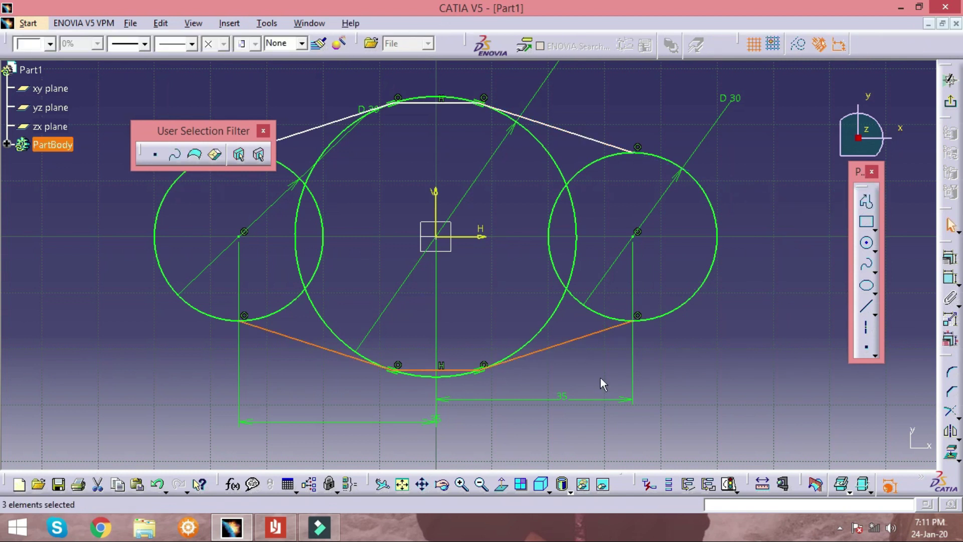
click(693, 373)
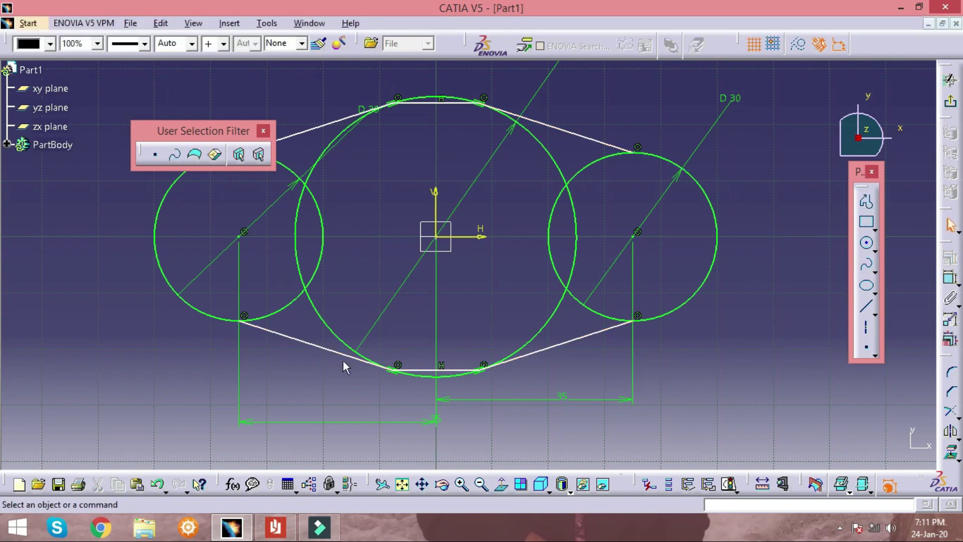
click(267, 23)
click(300, 234)
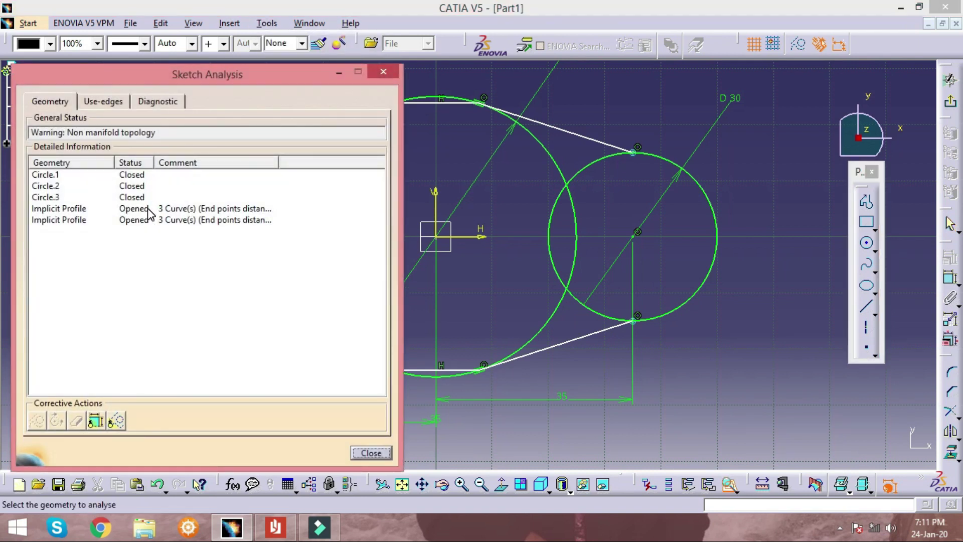
click(149, 209)
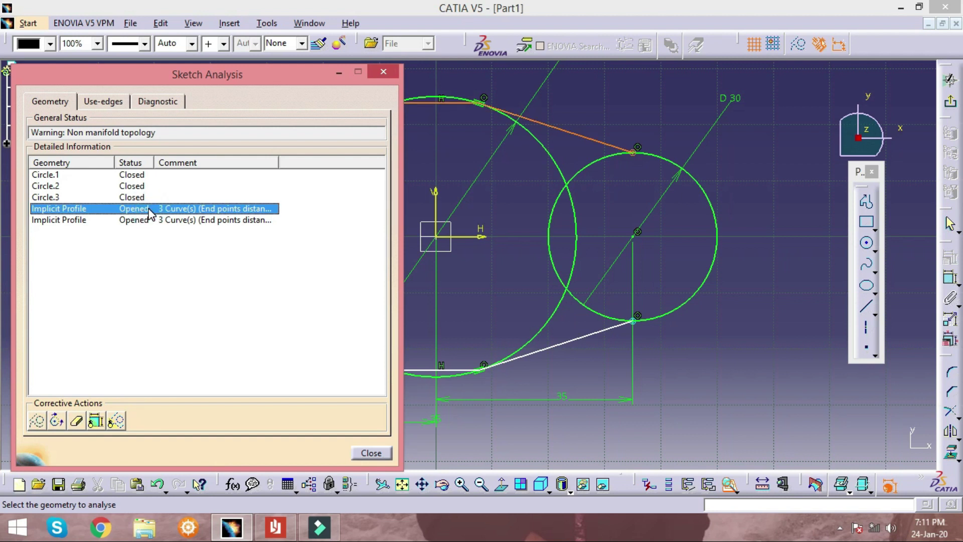
click(382, 75)
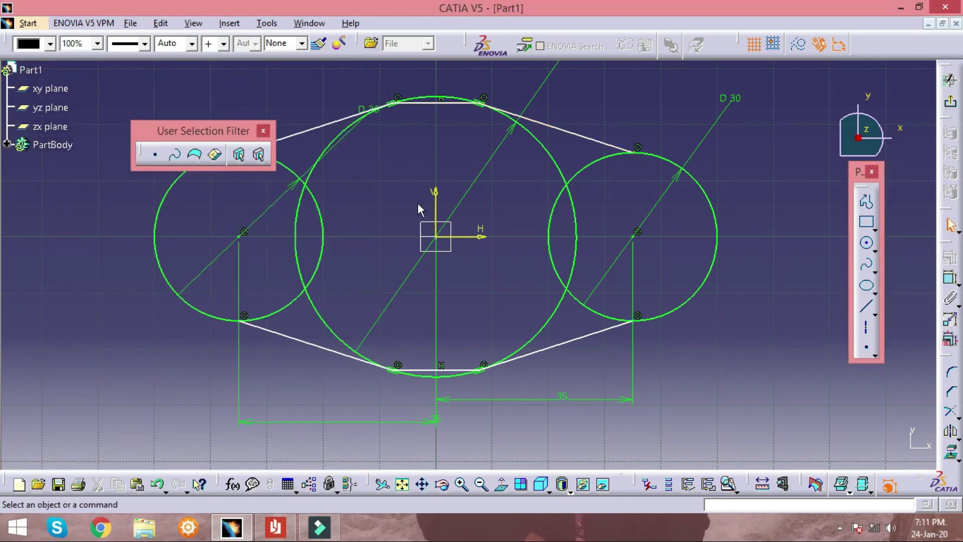
mouse_move(435, 231)
middle_down()
mouse_move(519, 338)
mouse_move(435, 229)
mouse_move(461, 293)
mouse_move(483, 290)
middle_up()
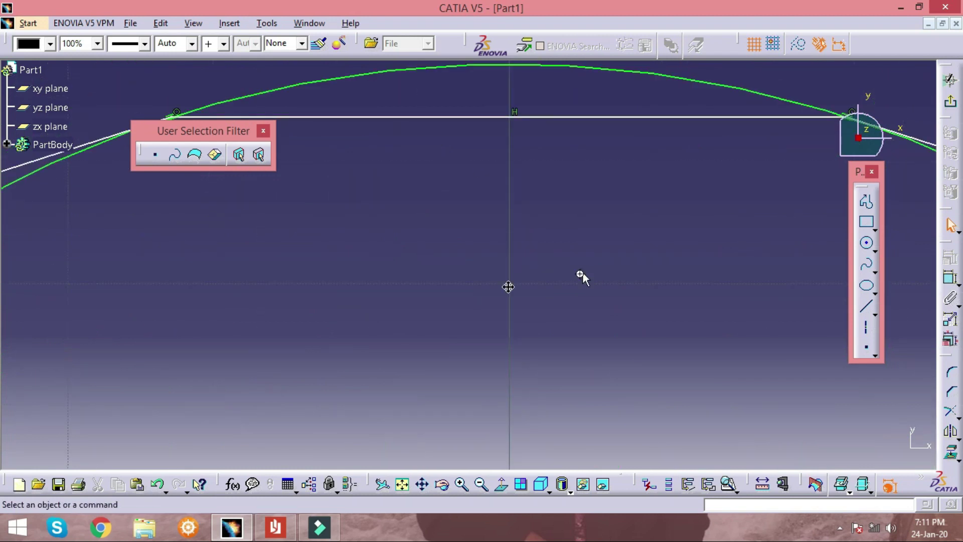
middle_drag(483, 290, 474, 301)
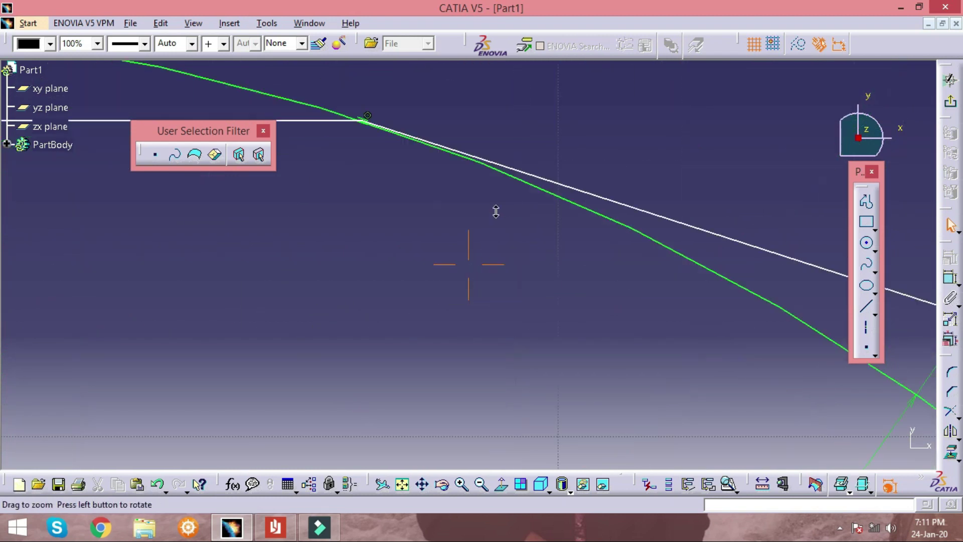
mouse_move(468, 263)
middle_down()
mouse_move(486, 277)
mouse_move(428, 246)
middle_up()
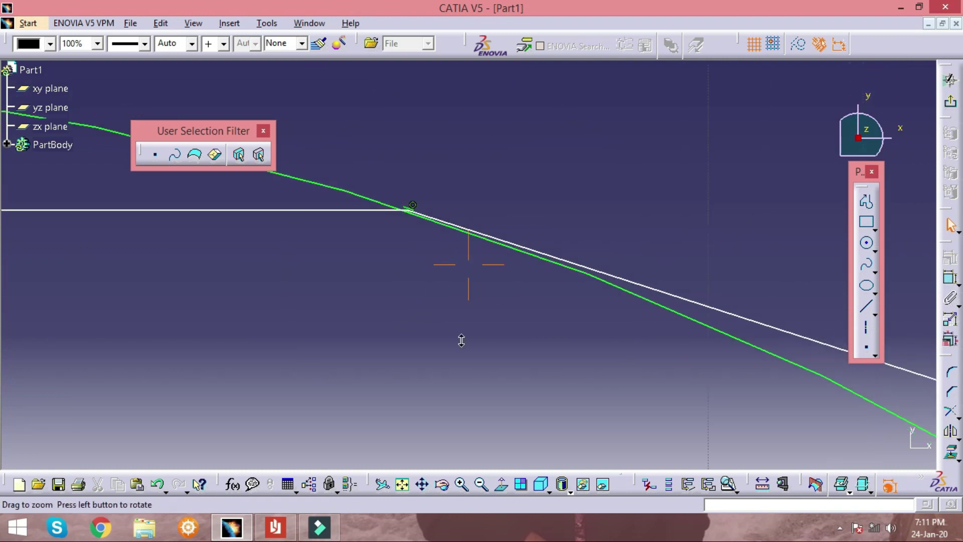
middle_drag(427, 246, 463, 338)
mouse_move(411, 282)
middle_down()
mouse_move(449, 347)
mouse_move(498, 361)
mouse_move(505, 293)
mouse_move(574, 228)
mouse_move(627, 235)
middle_up()
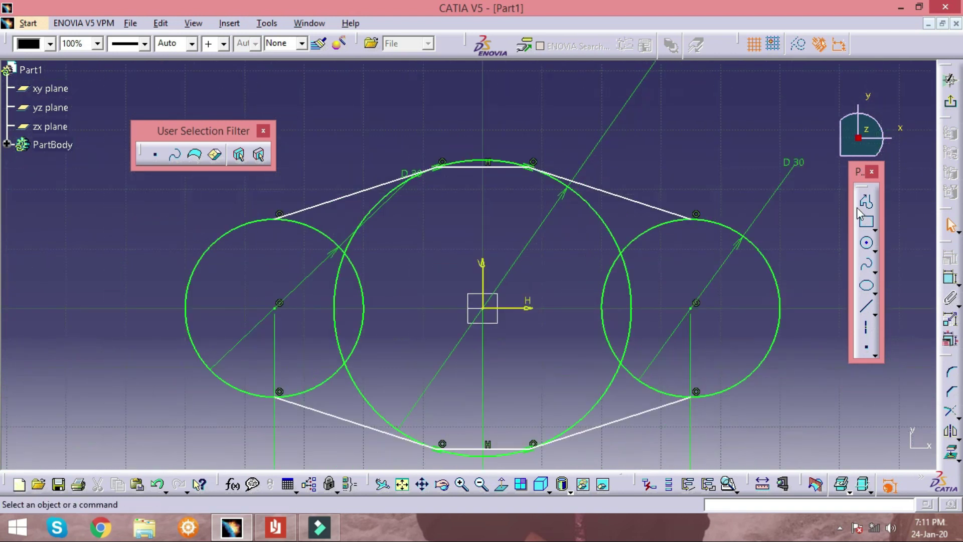
Quick Trim the overlapping inner arcs between the left circle and the big circle.
click(949, 409)
click(909, 428)
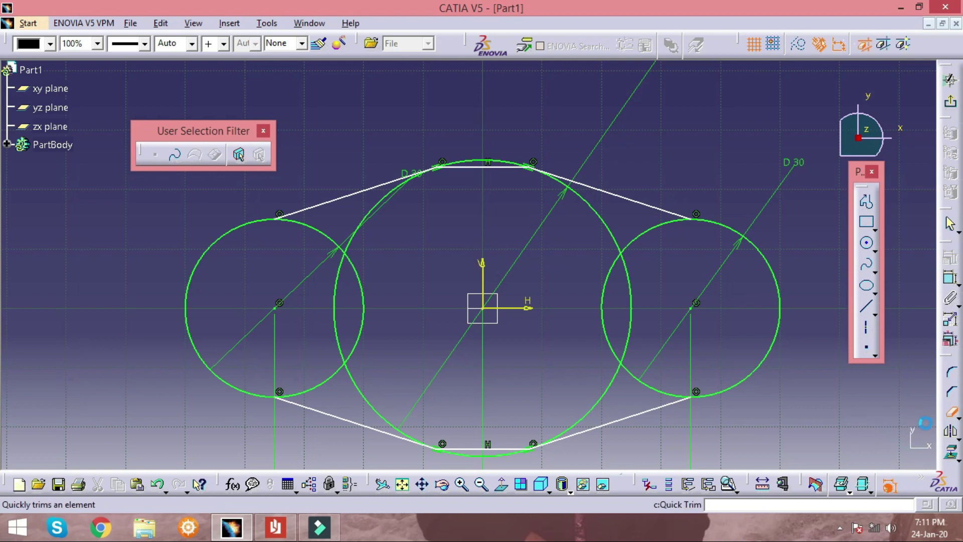
click(365, 292)
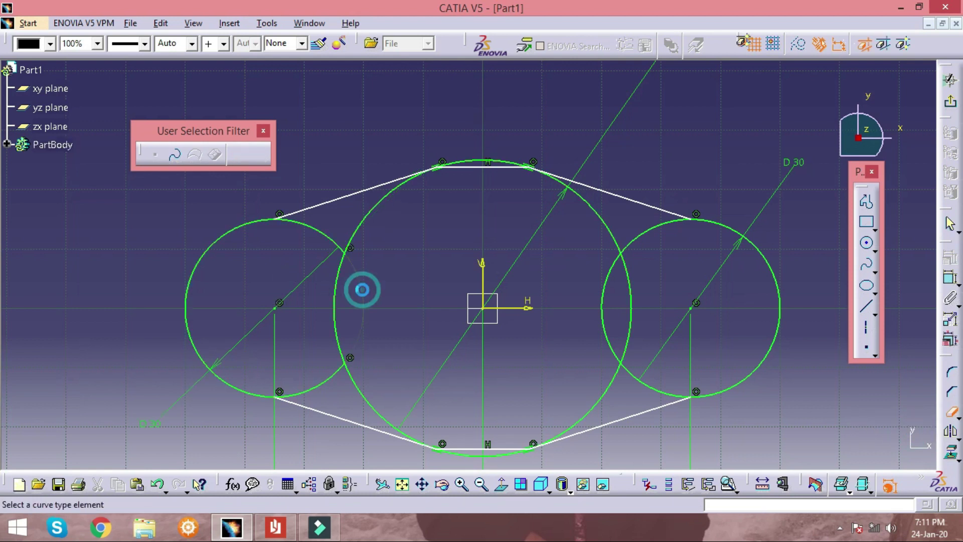
click(335, 287)
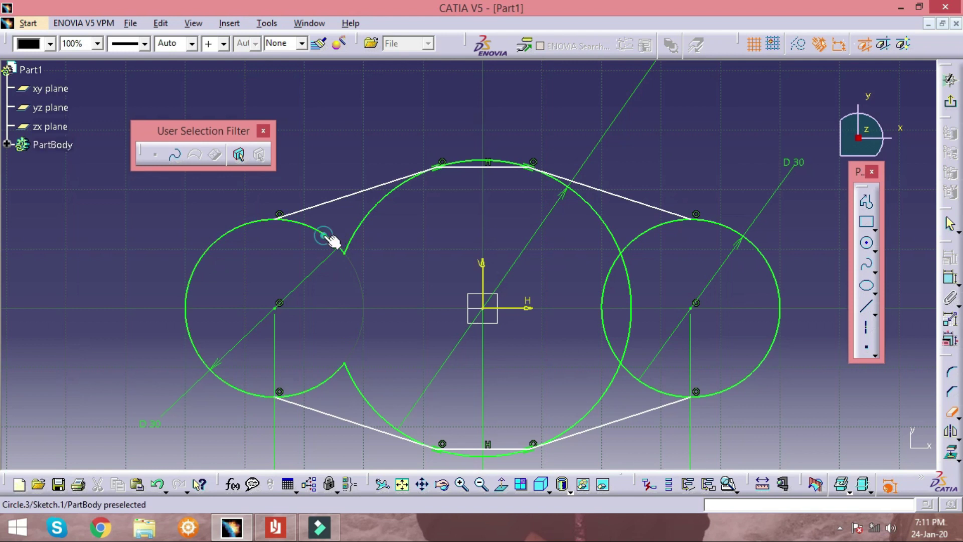
click(335, 373)
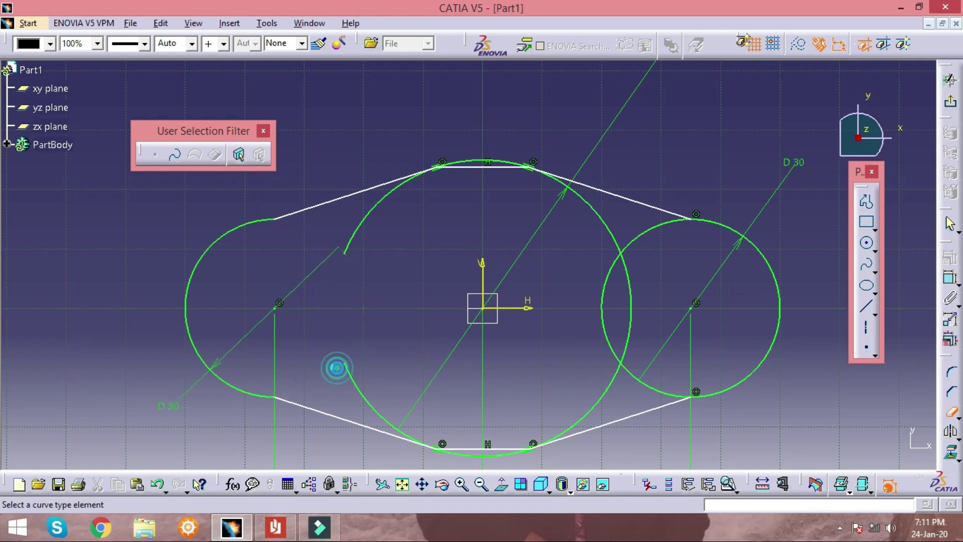
click(352, 383)
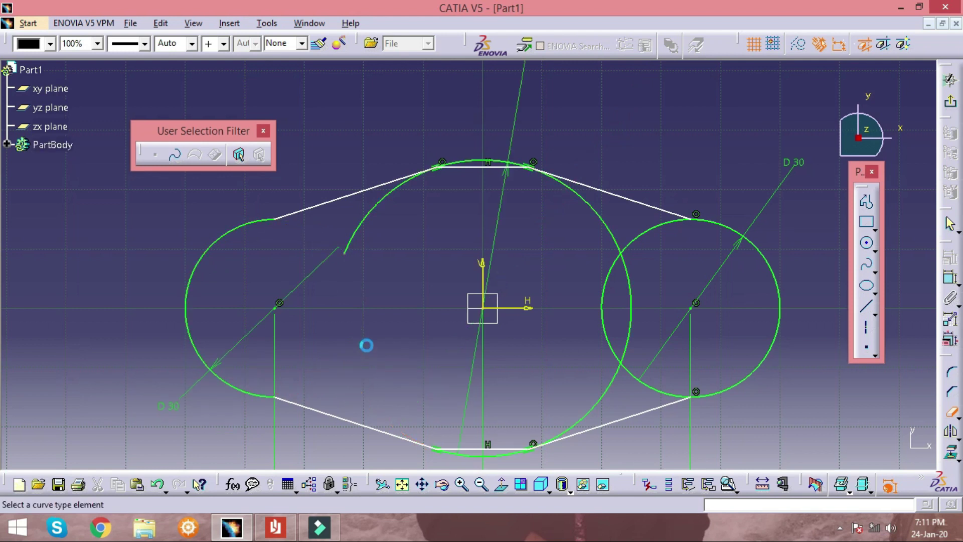
click(372, 219)
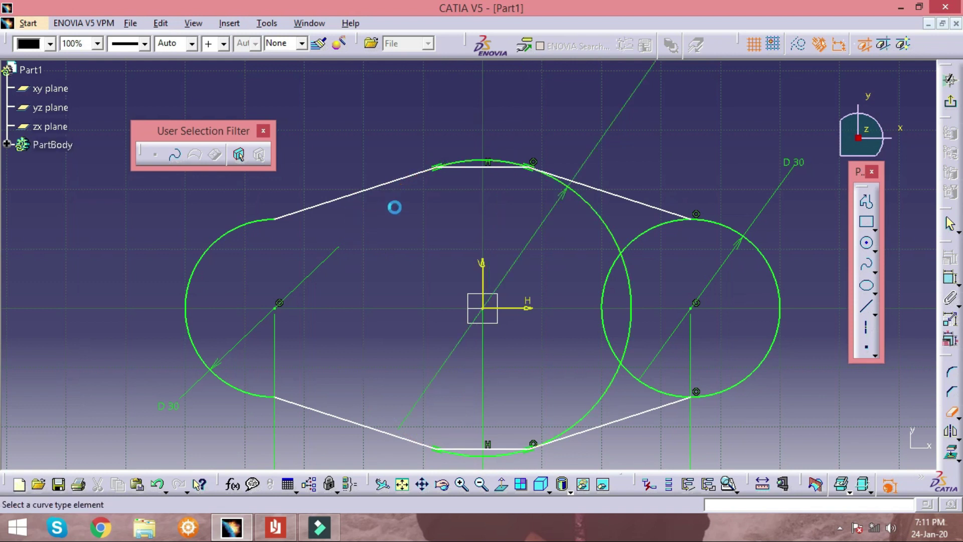
Trim the remaining inner arcs at the right circle and the short top and bottom lines.
click(477, 167)
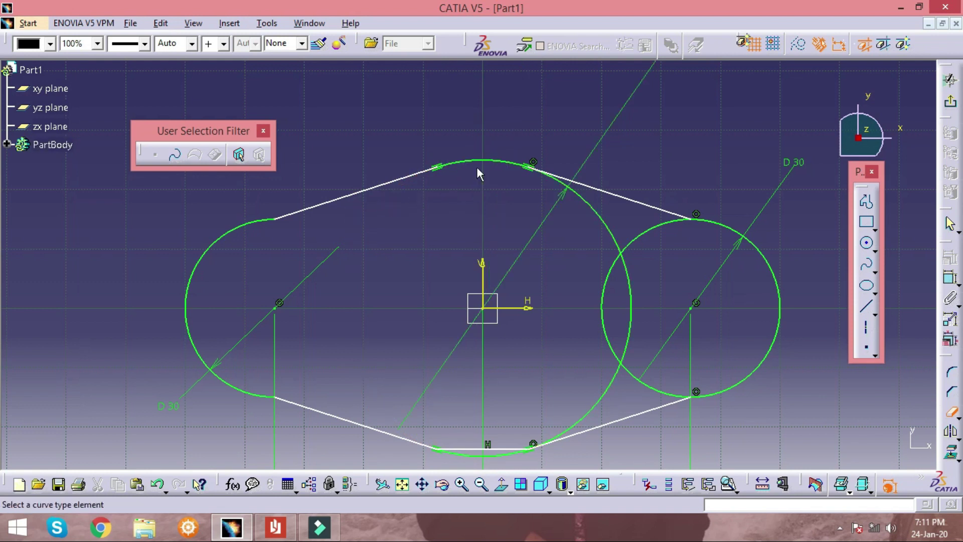
click(585, 200)
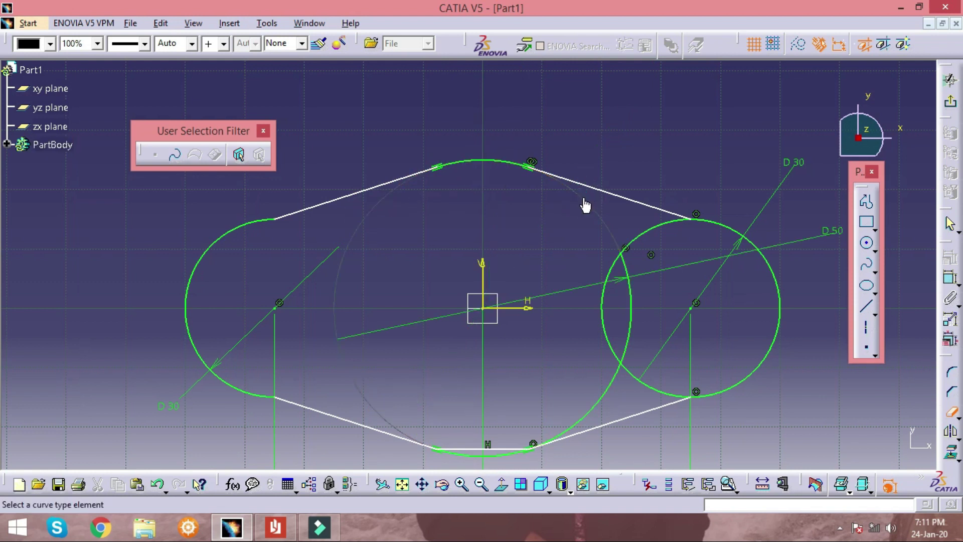
click(629, 301)
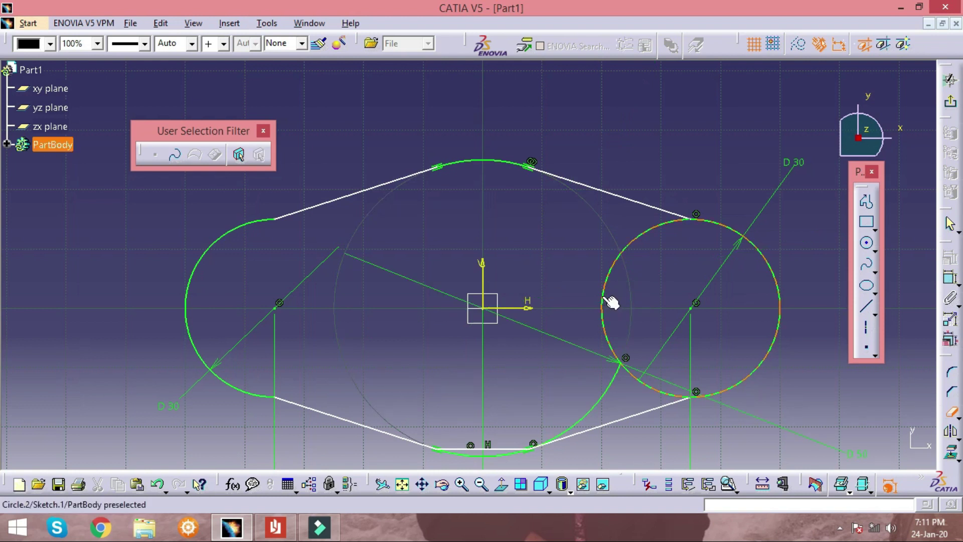
click(611, 301)
click(649, 386)
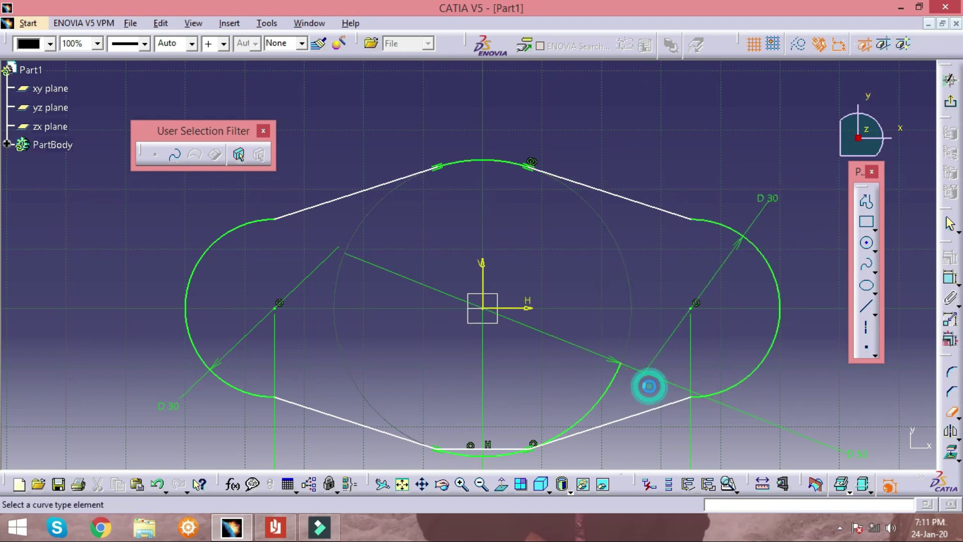
click(617, 387)
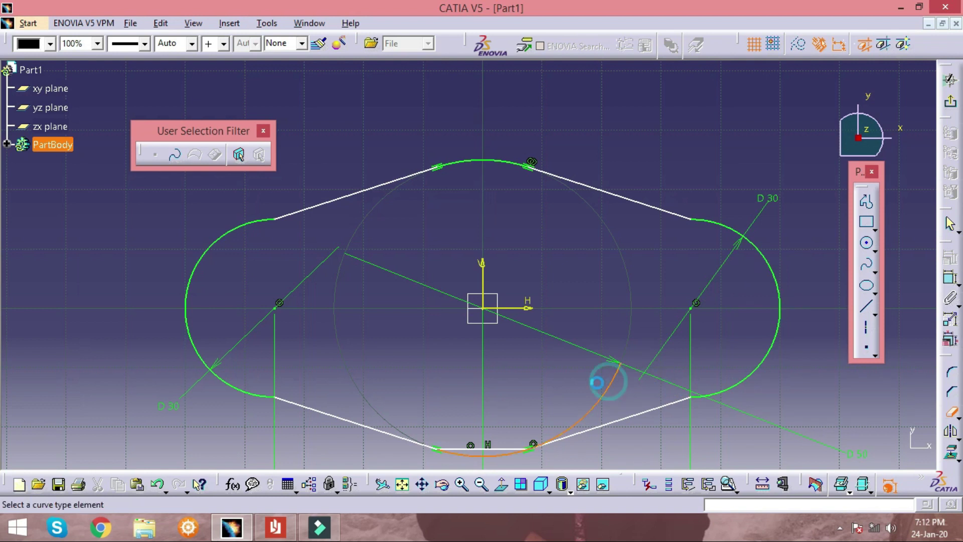
click(498, 449)
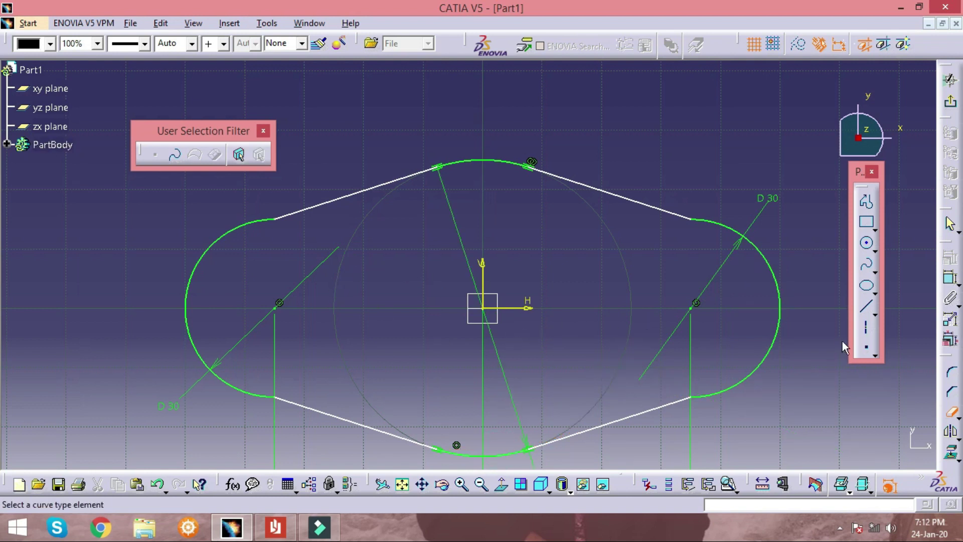
click(950, 411)
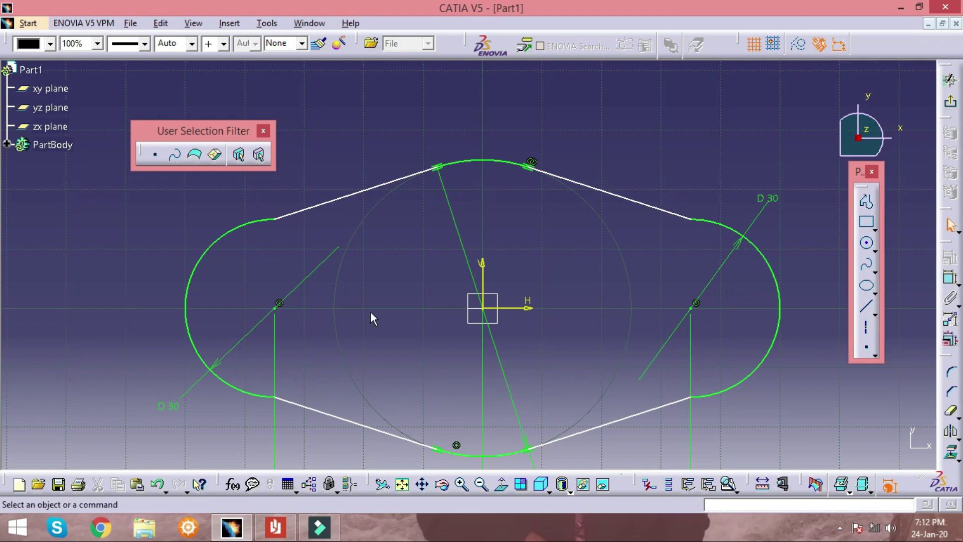
Run Sketch Analysis to confirm a single closed eight-curve profile, then view the reference drawing.
click(266, 23)
click(323, 235)
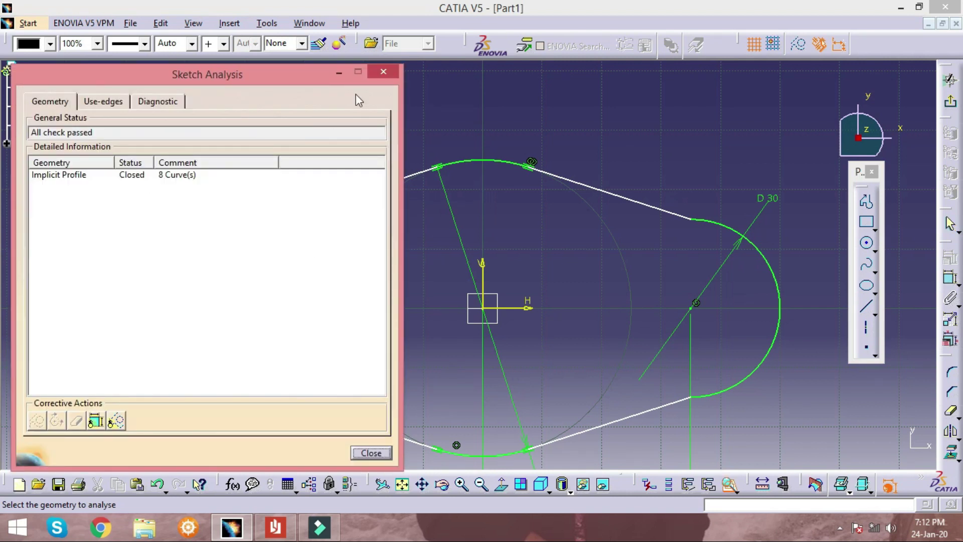
click(384, 70)
middle_drag(393, 159, 603, 119)
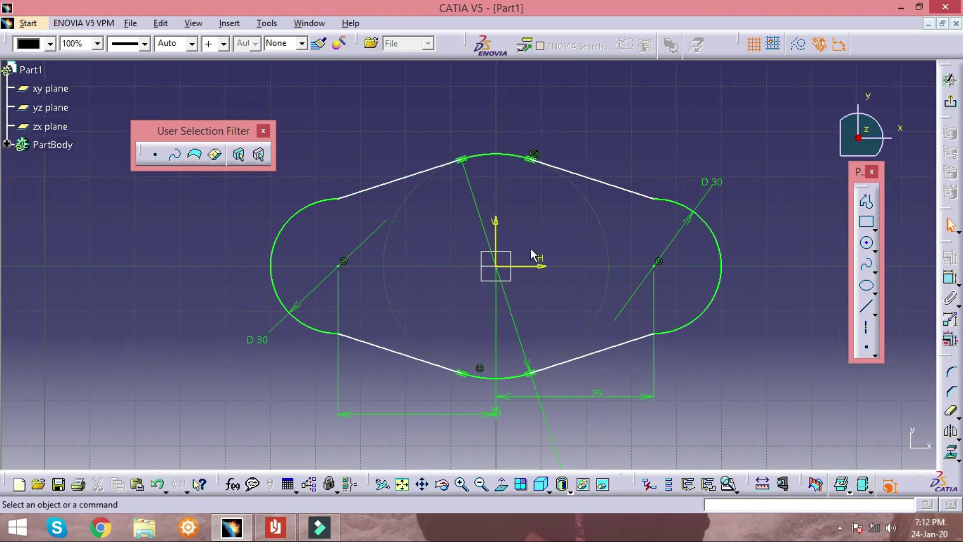
key(alt+Tab)
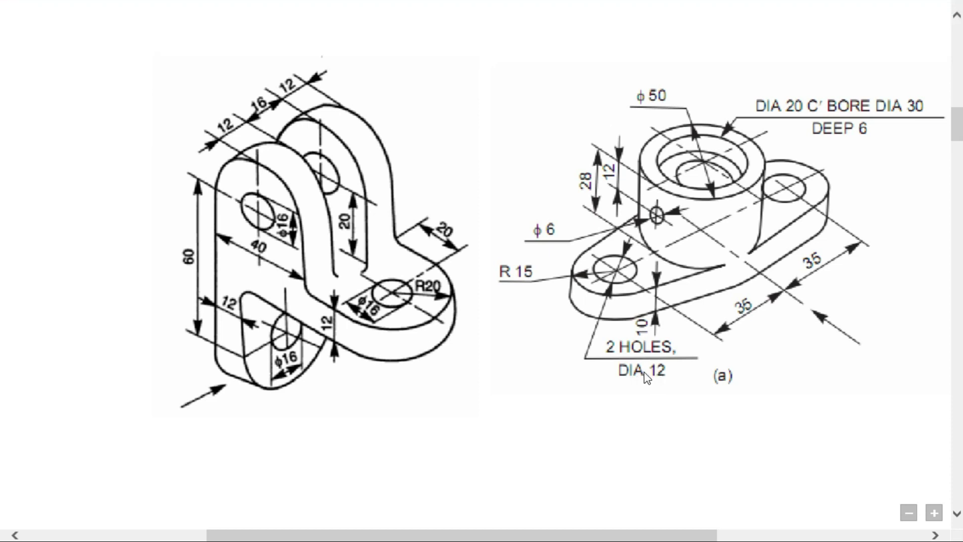
Draw circles centred on the left and right end-arc centres of the flange.
key(alt+Tab)
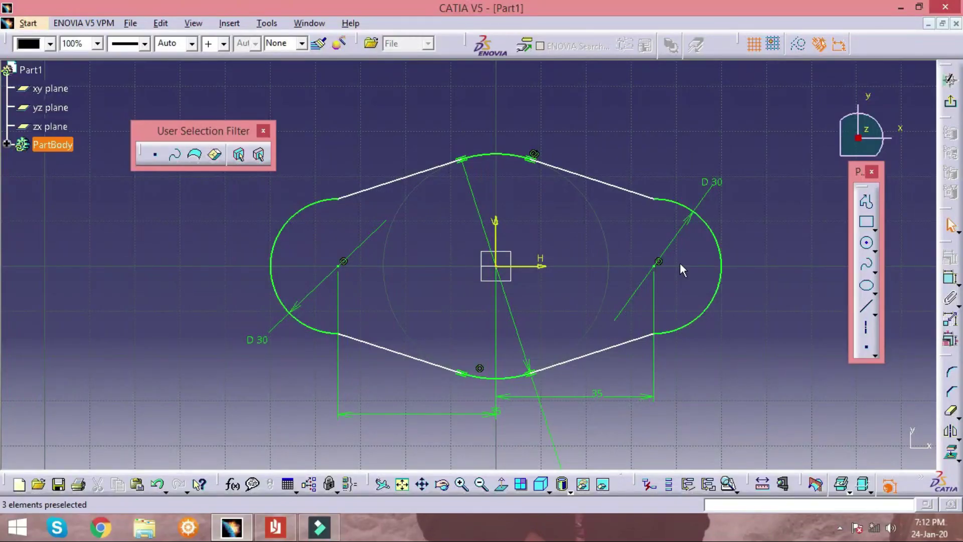
click(867, 245)
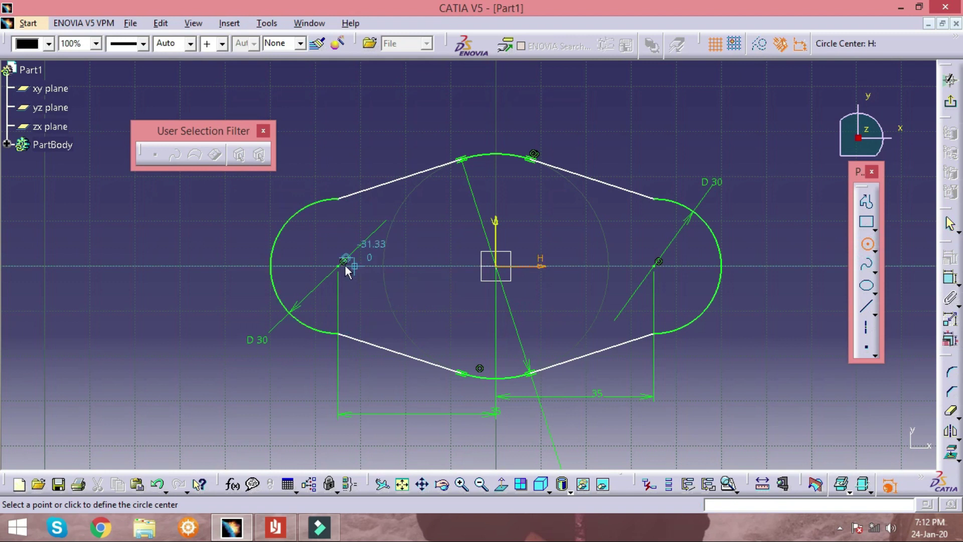
click(344, 271)
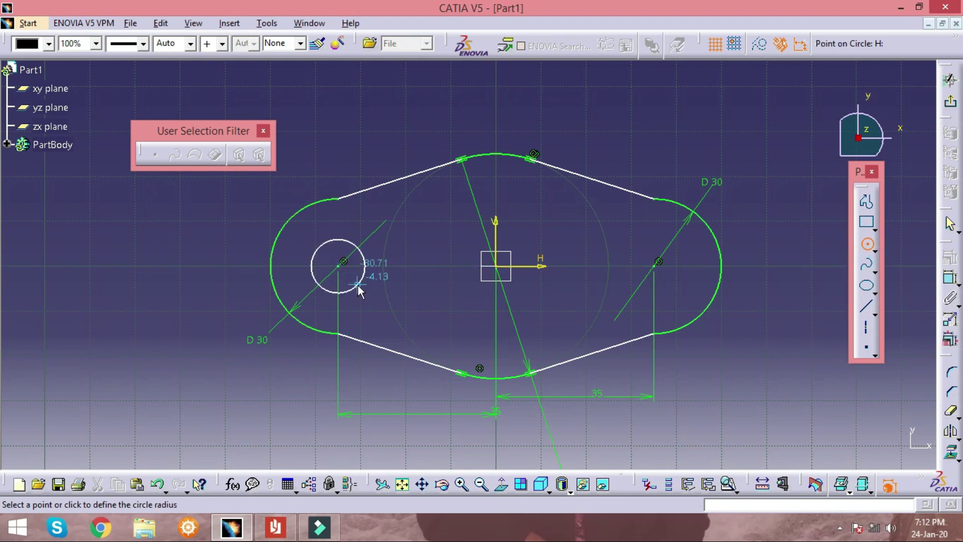
click(359, 291)
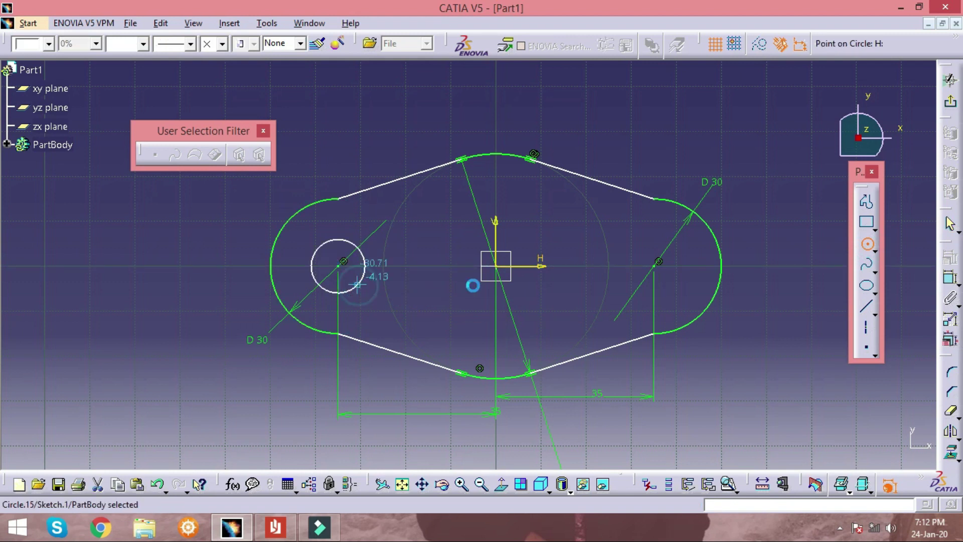
click(867, 244)
click(658, 262)
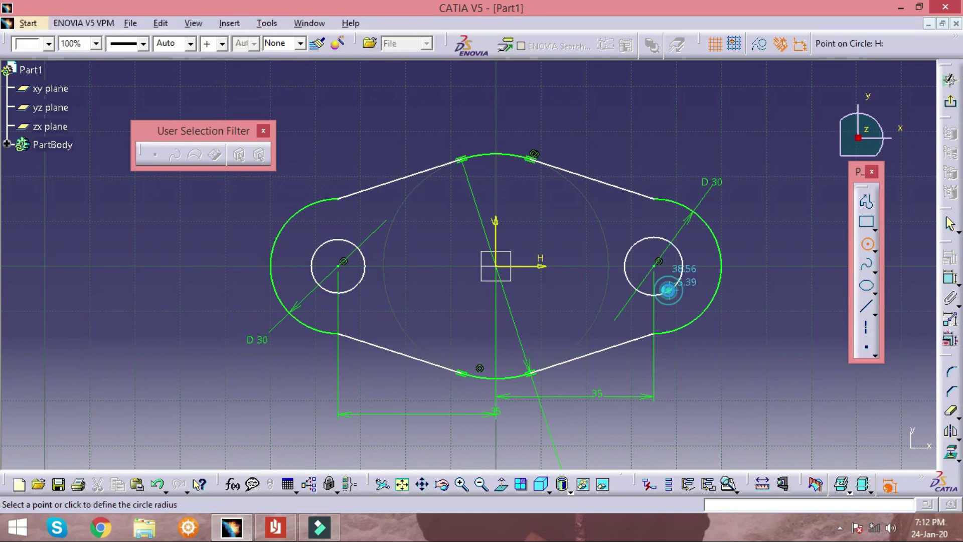
click(674, 285)
Constrain both end circles to a 12 mm diameter.
click(950, 277)
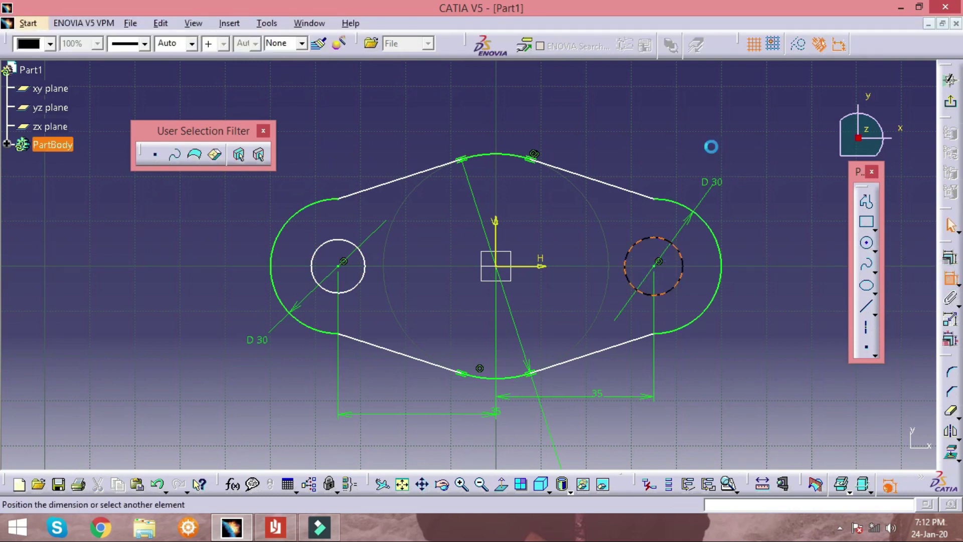
click(702, 133)
double_click(703, 133)
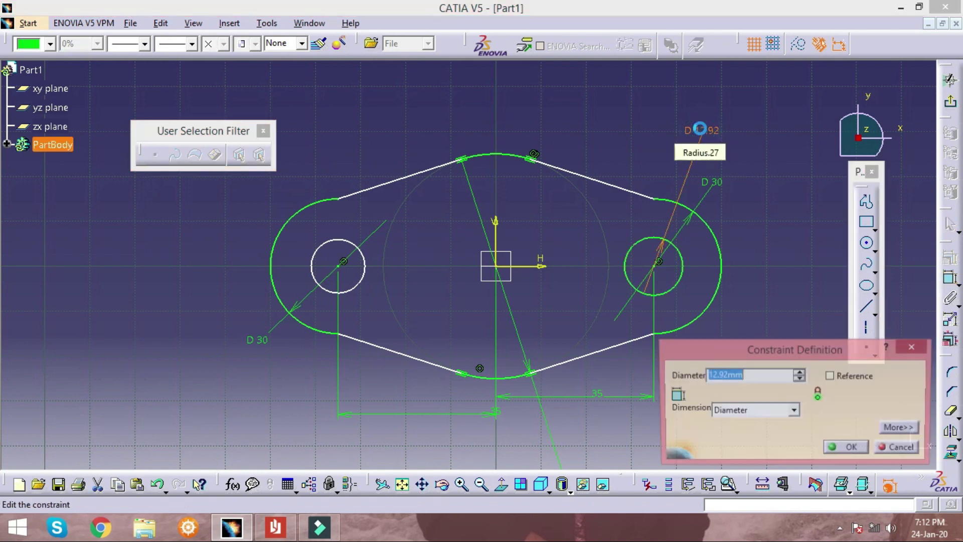
text(12)
key(Return)
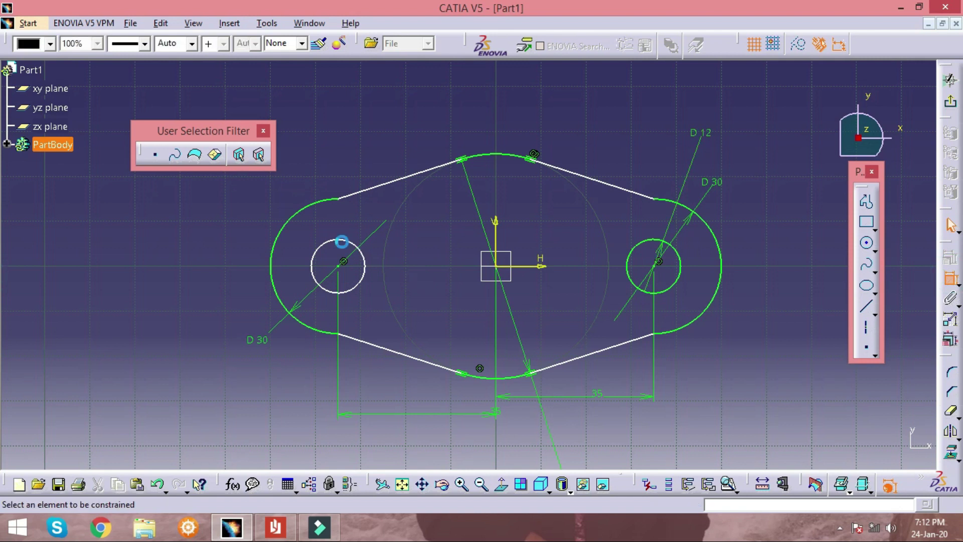
click(344, 241)
click(354, 123)
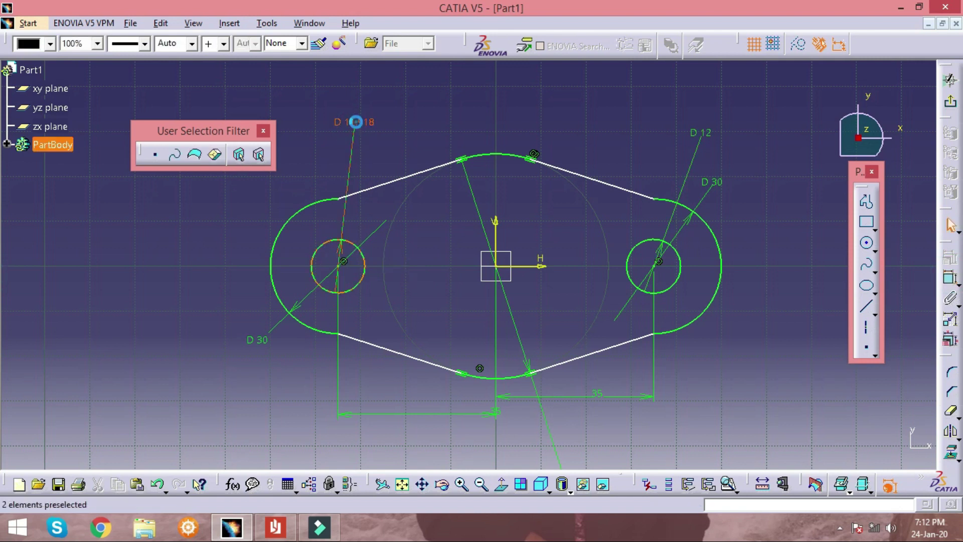
double_click(357, 125)
text(12)
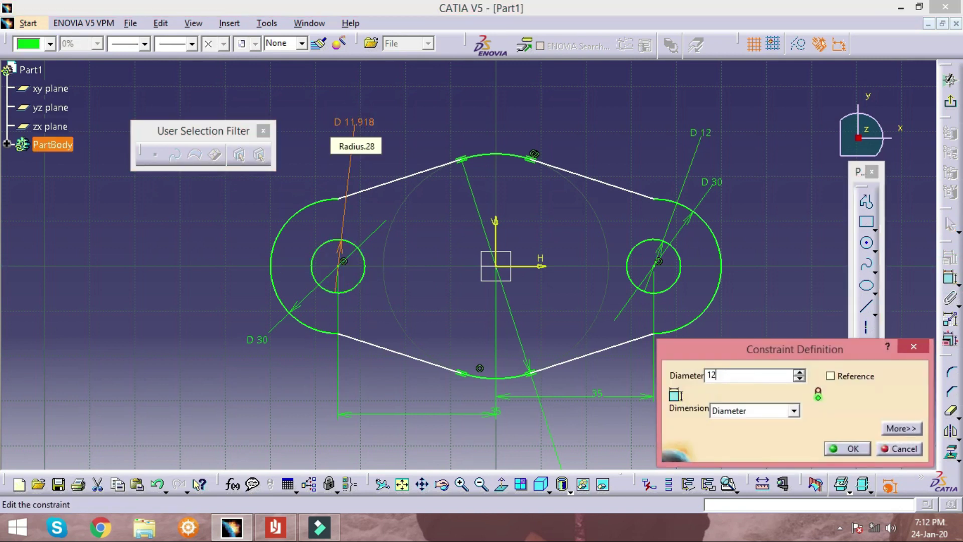
key(Return)
click(432, 112)
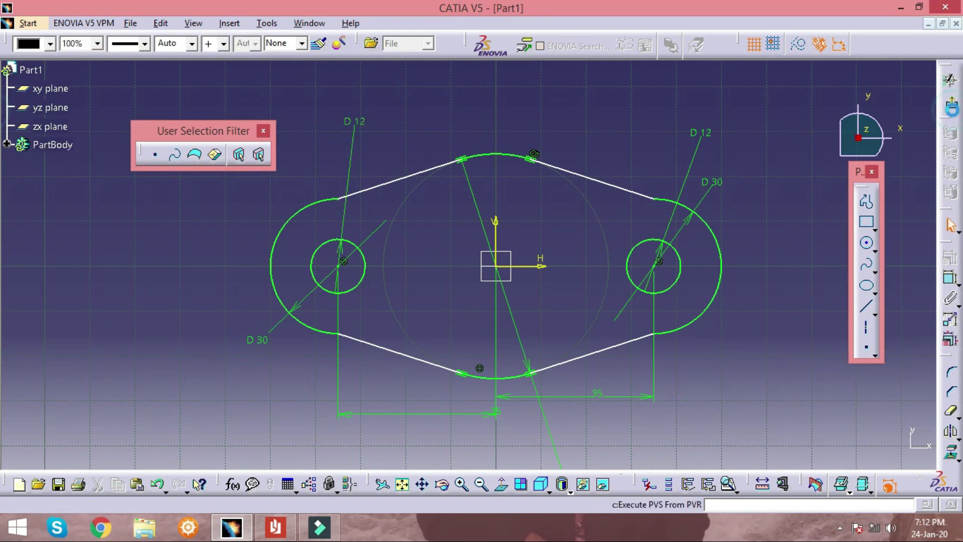
click(950, 100)
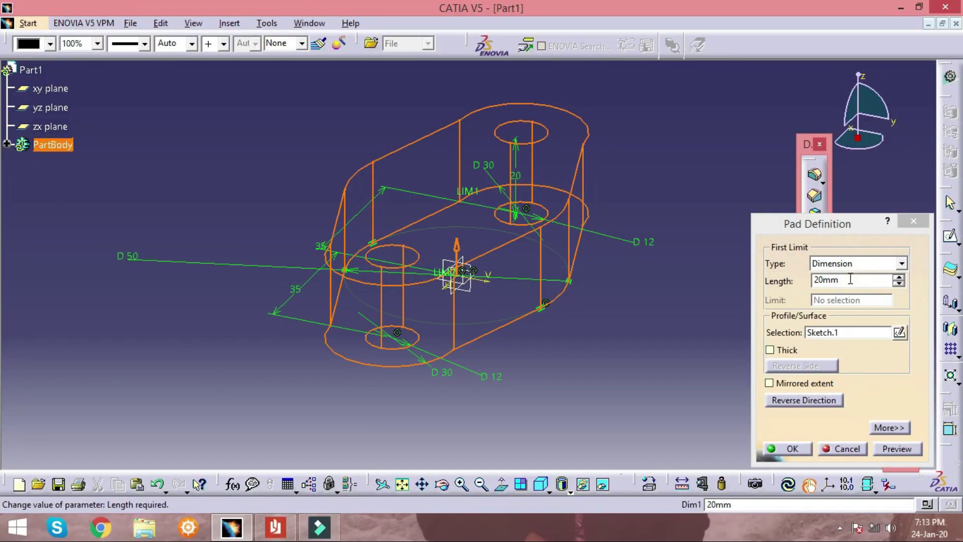
Pad the flange outline 10 mm thick and orbit to inspect the plate with its two holes.
double_click(850, 281)
text(10)
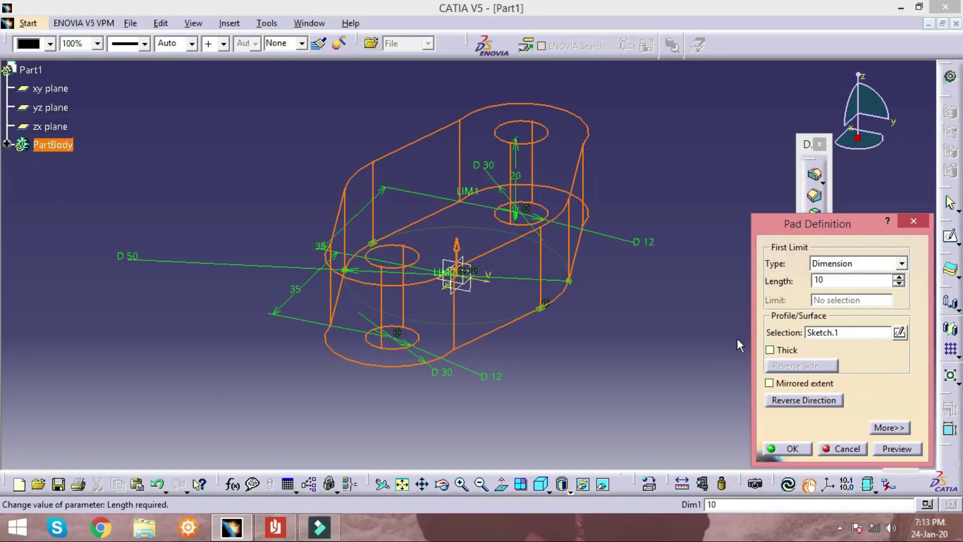
click(789, 451)
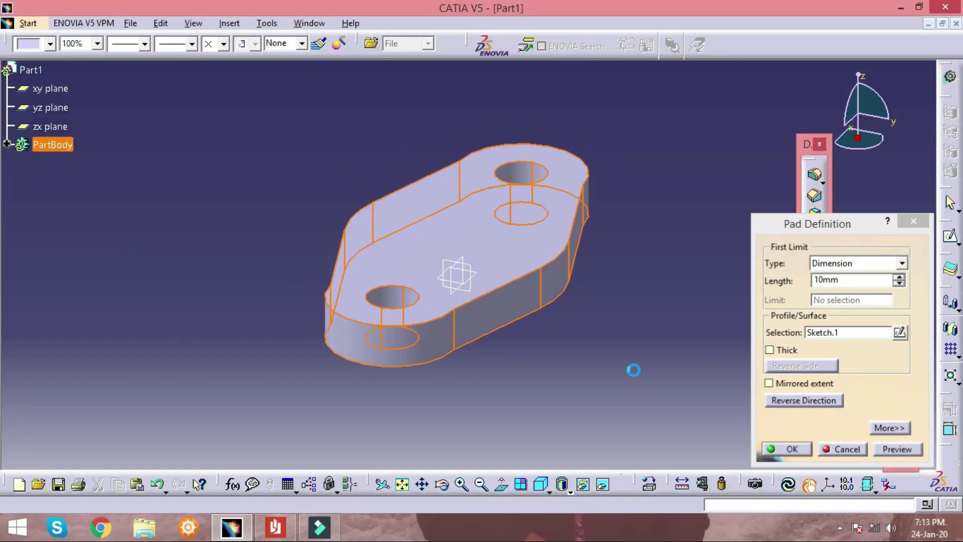
click(633, 370)
middle_drag(659, 217, 540, 245)
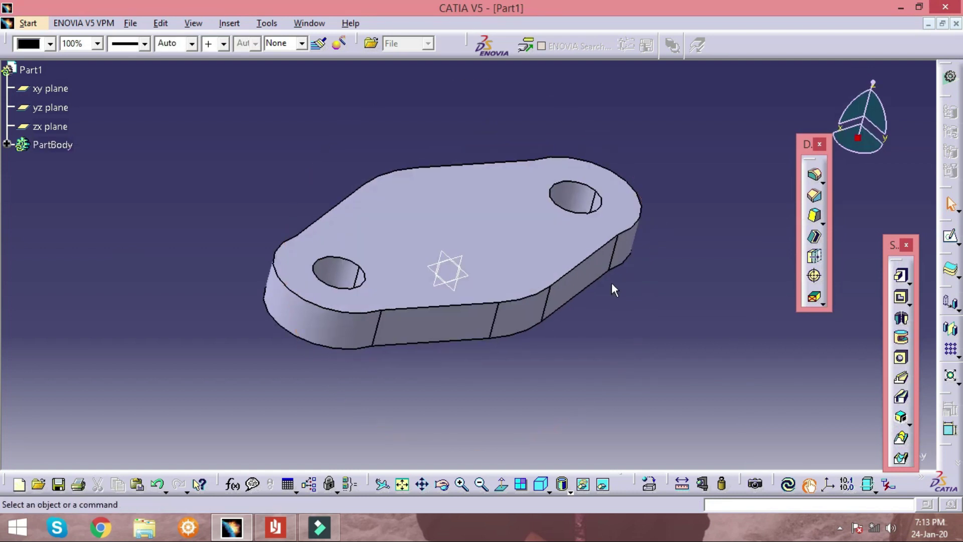
key(alt+Tab)
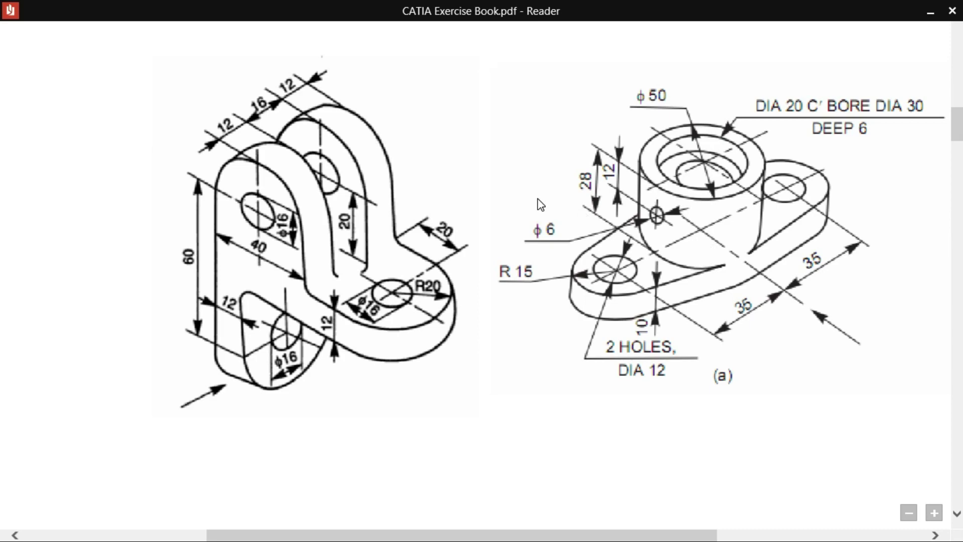
key(alt+Tab)
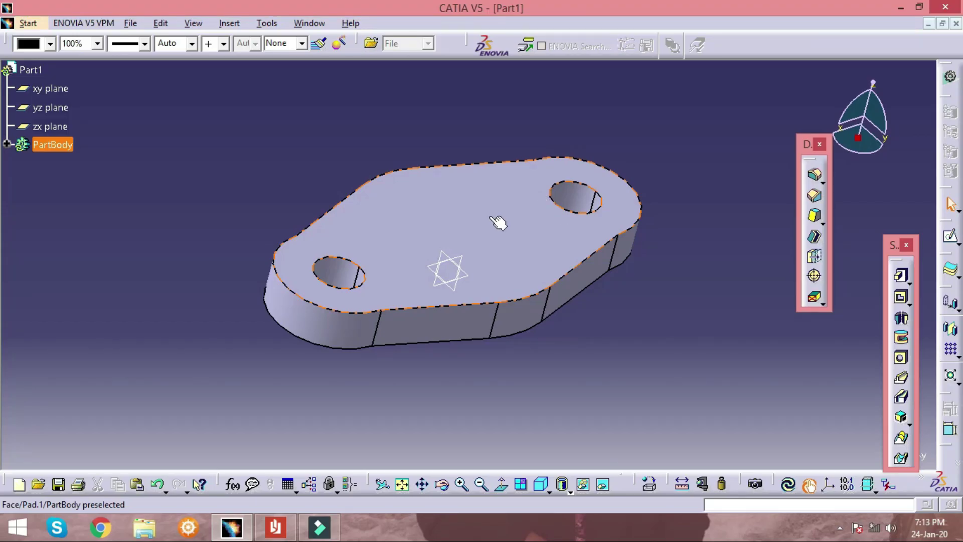
click(490, 217)
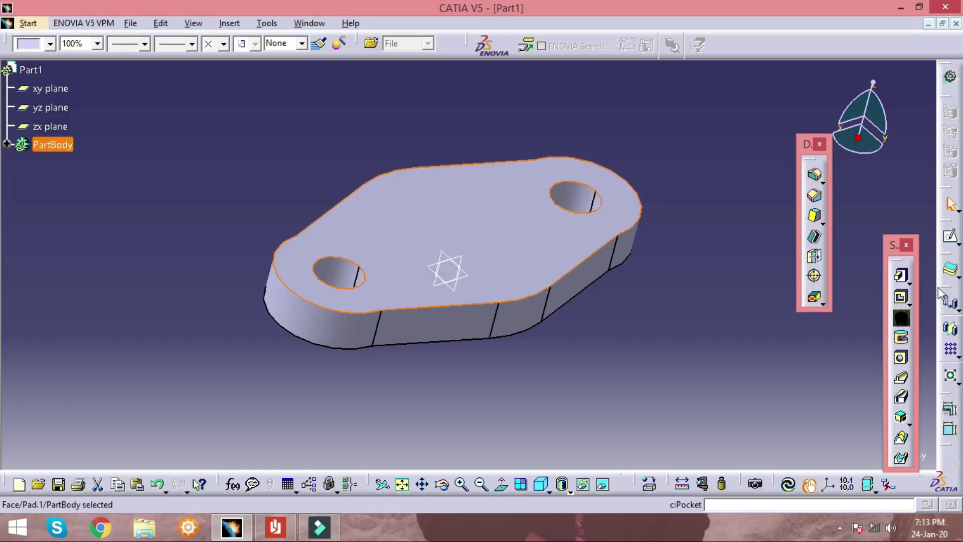
Start a sketch on the flange top face and draw a circle centred on the origin.
click(950, 236)
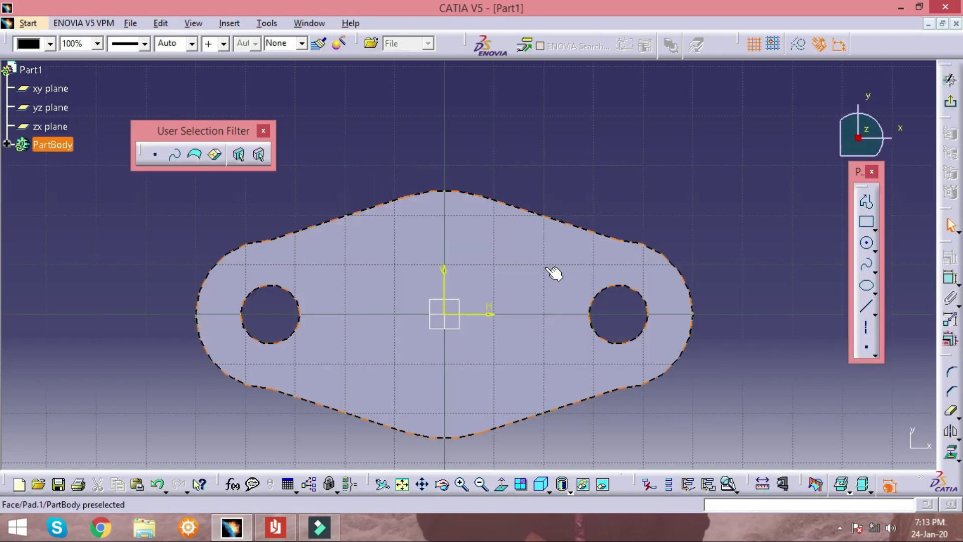
click(866, 221)
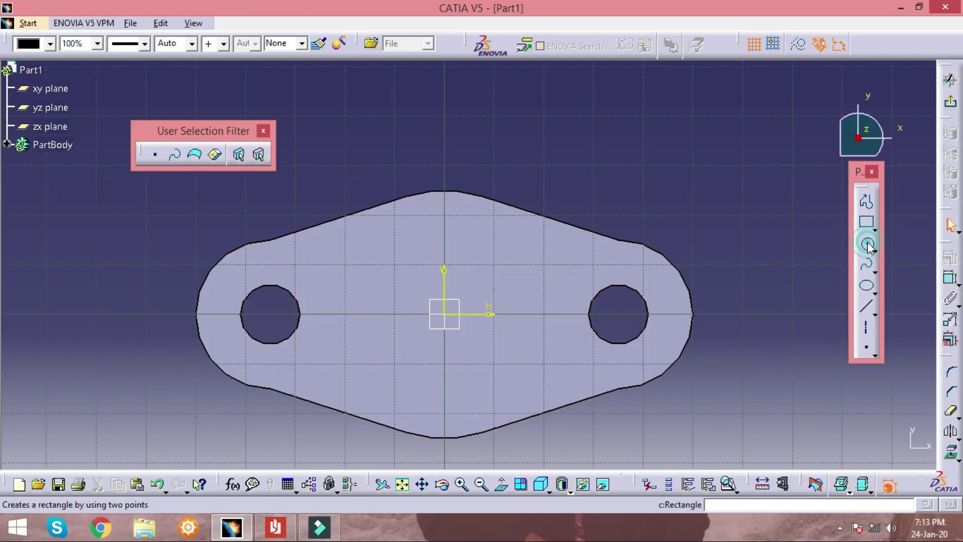
click(444, 314)
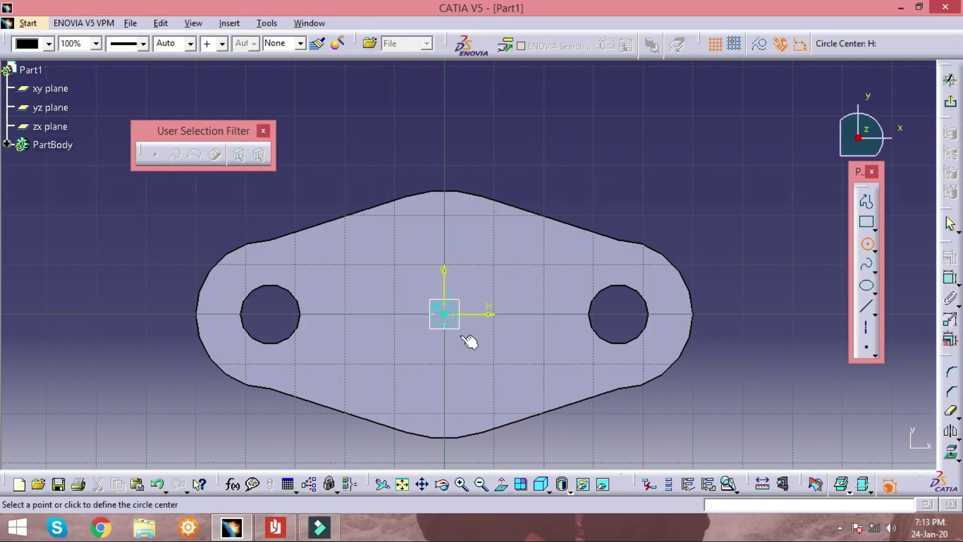
click(500, 424)
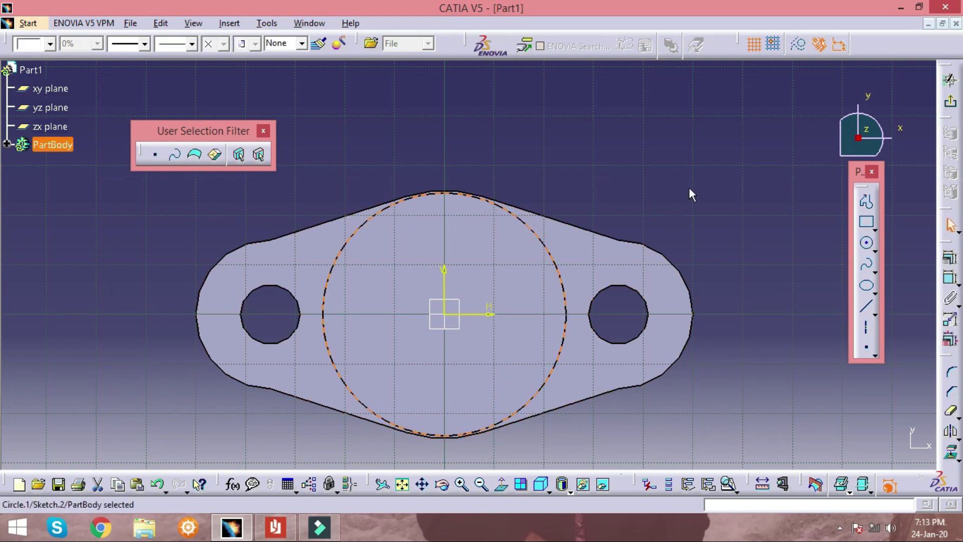
Constrain the circle diameter to 50 mm, exit the sketch, and check the drawing.
click(949, 277)
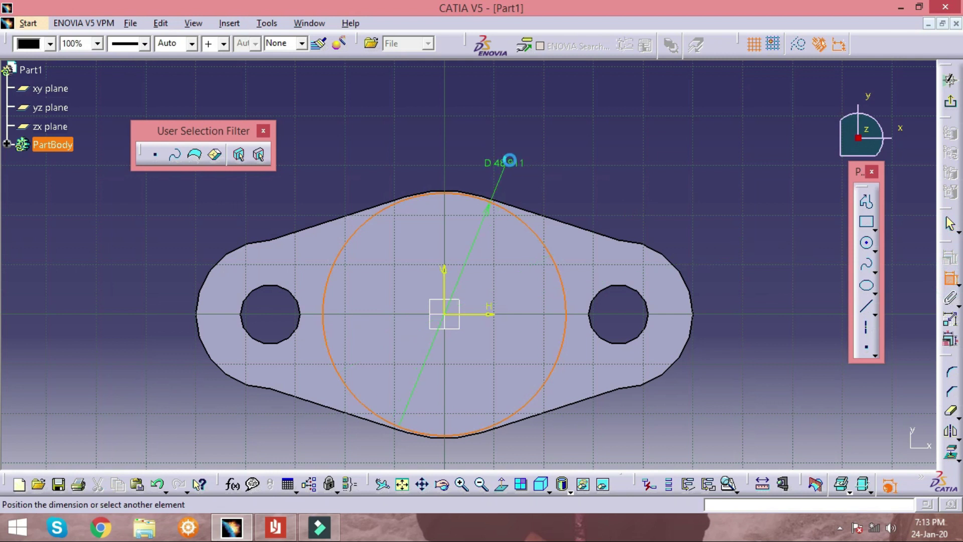
click(535, 150)
double_click(536, 151)
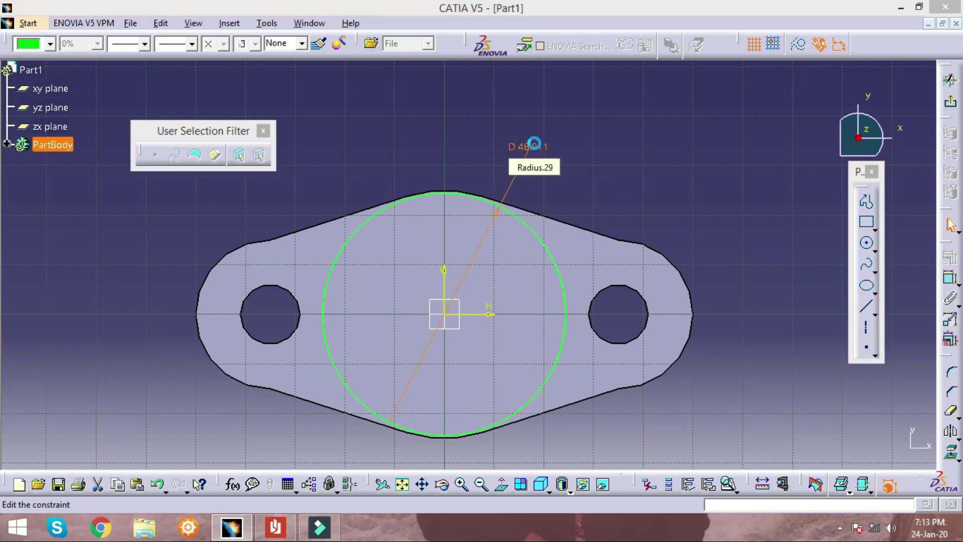
text(50)
key(Return)
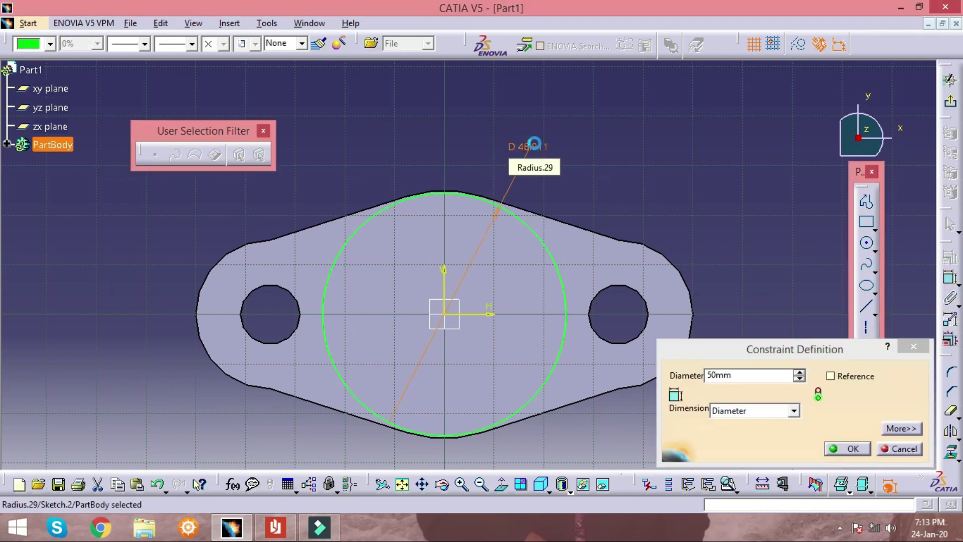
click(670, 155)
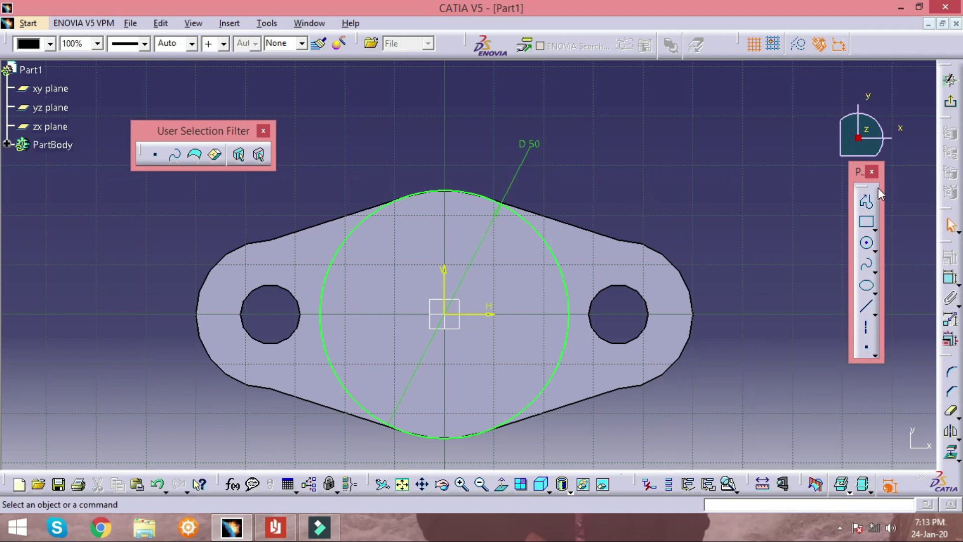
click(951, 104)
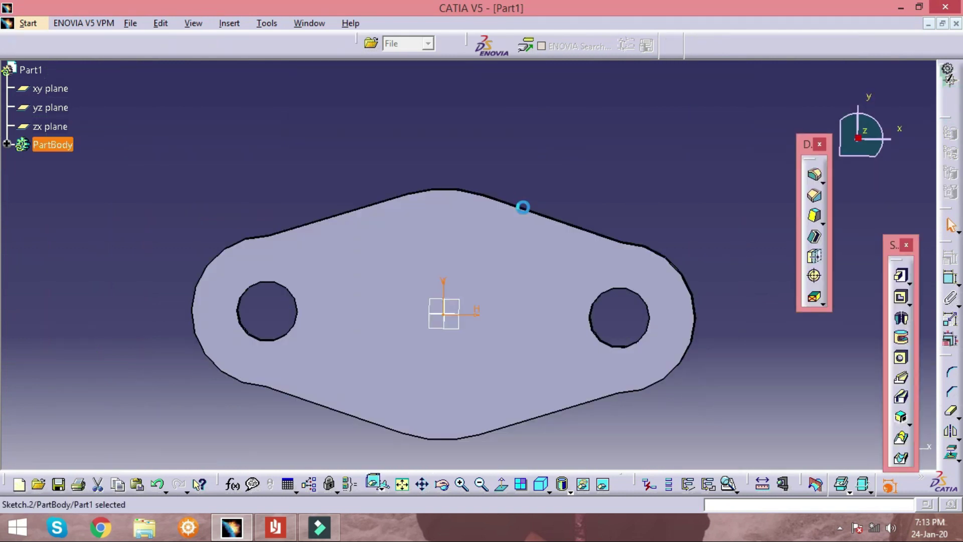
key(alt+Tab)
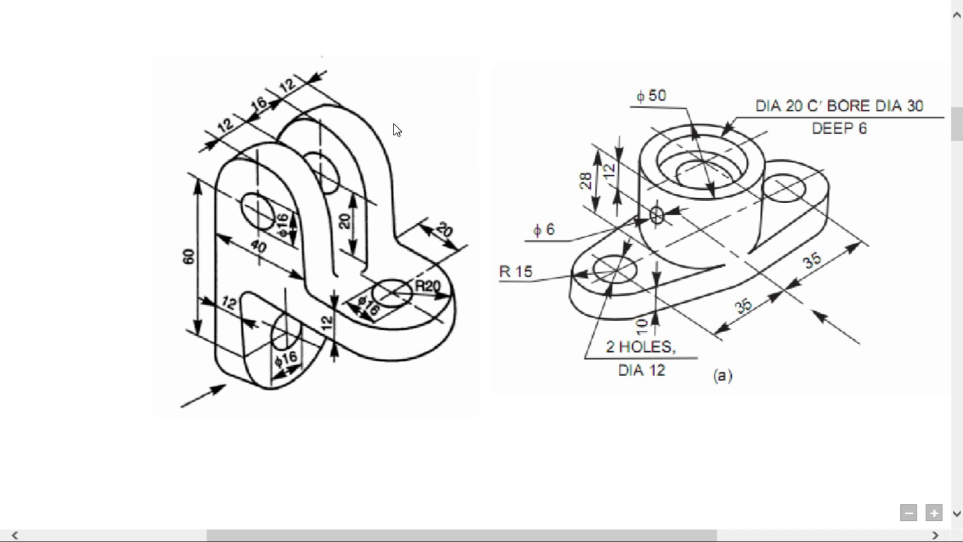
key(alt+Tab)
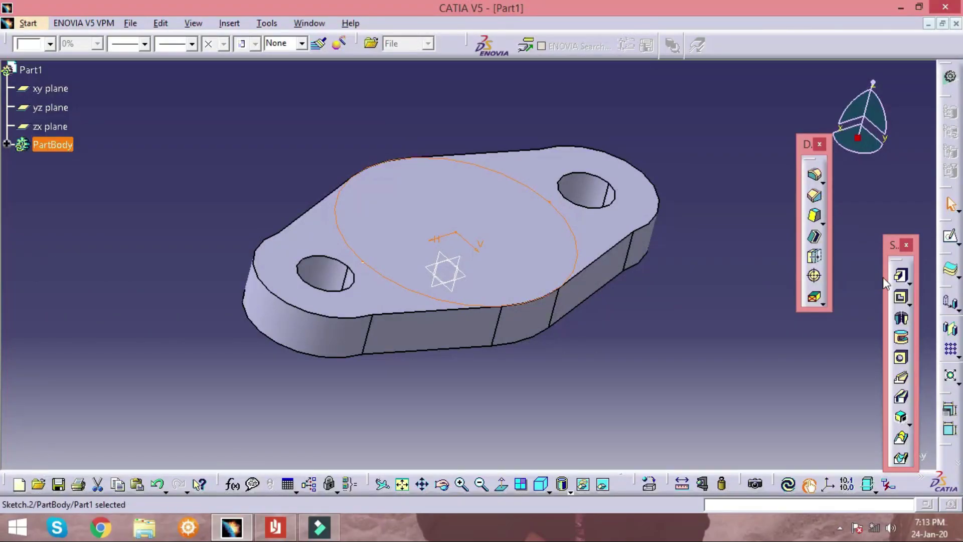
Pad the 50 mm circle 28 mm upward into a boss, then compare with the drawing.
click(901, 275)
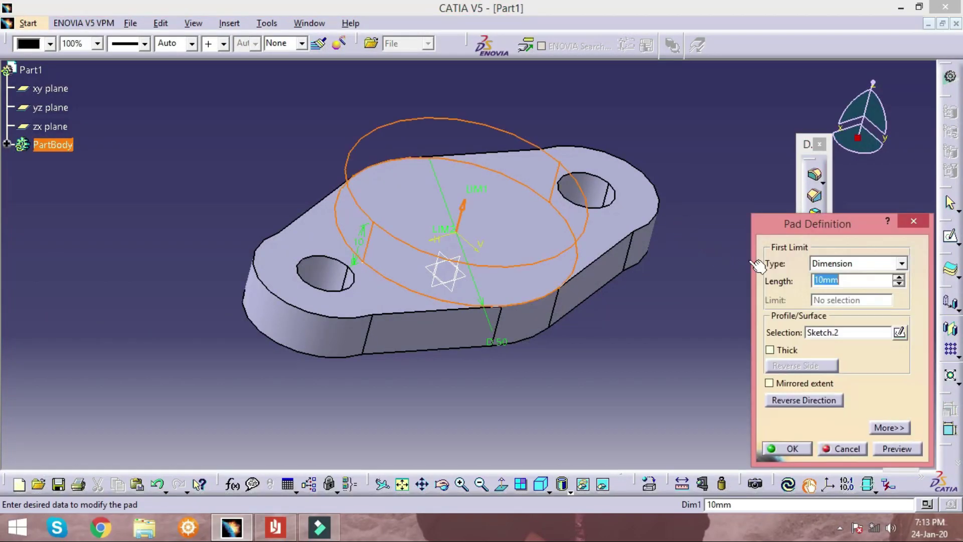
text(50)
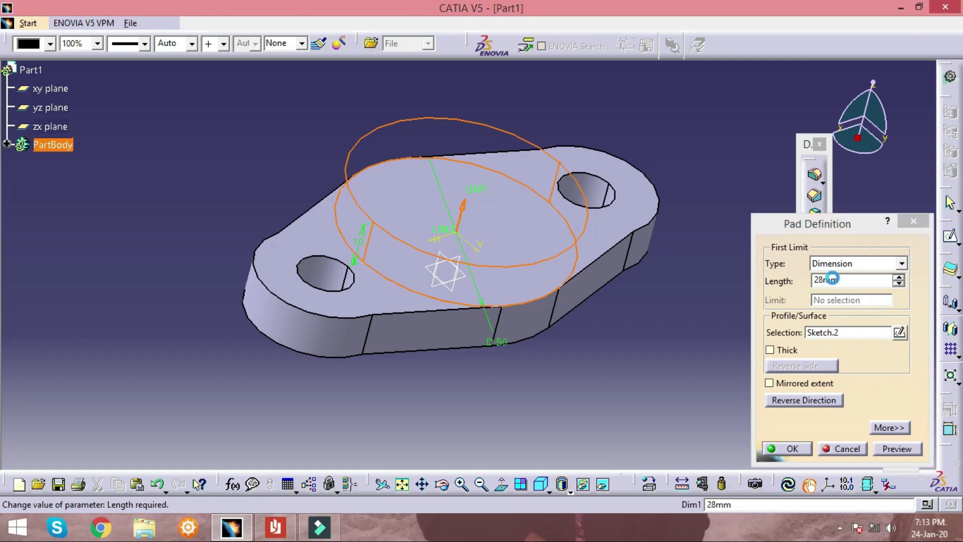
key(Return)
click(691, 351)
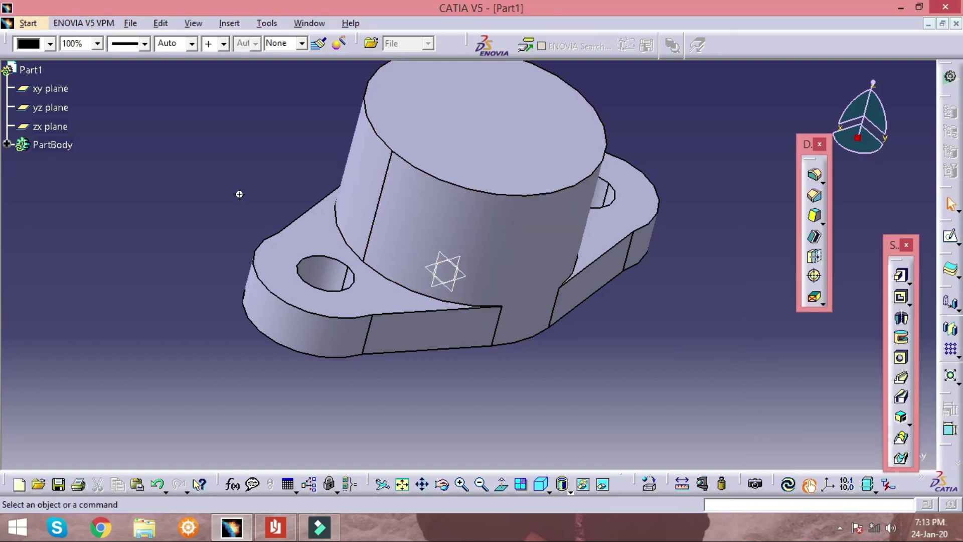
mouse_move(268, 239)
middle_down()
mouse_move(458, 295)
mouse_move(510, 154)
middle_up()
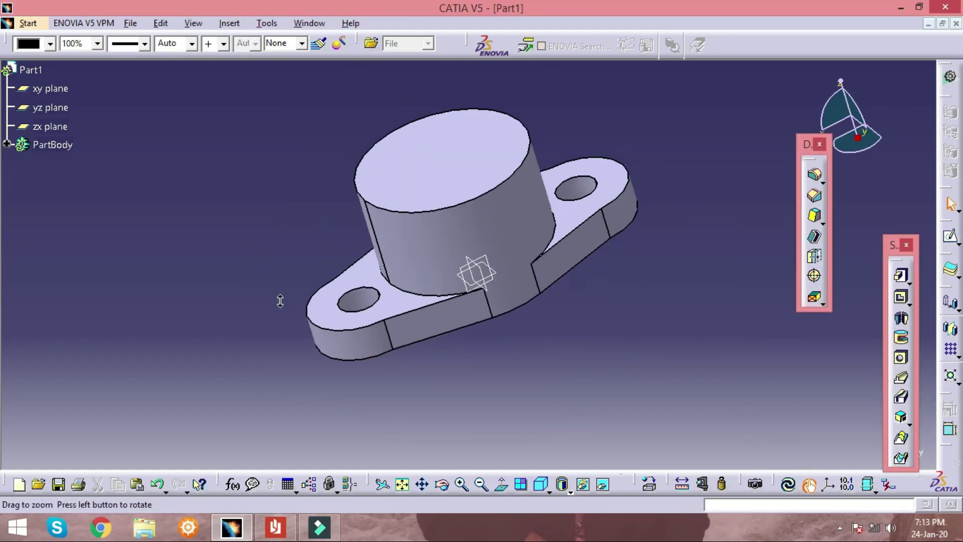
middle_drag(546, 227, 501, 254)
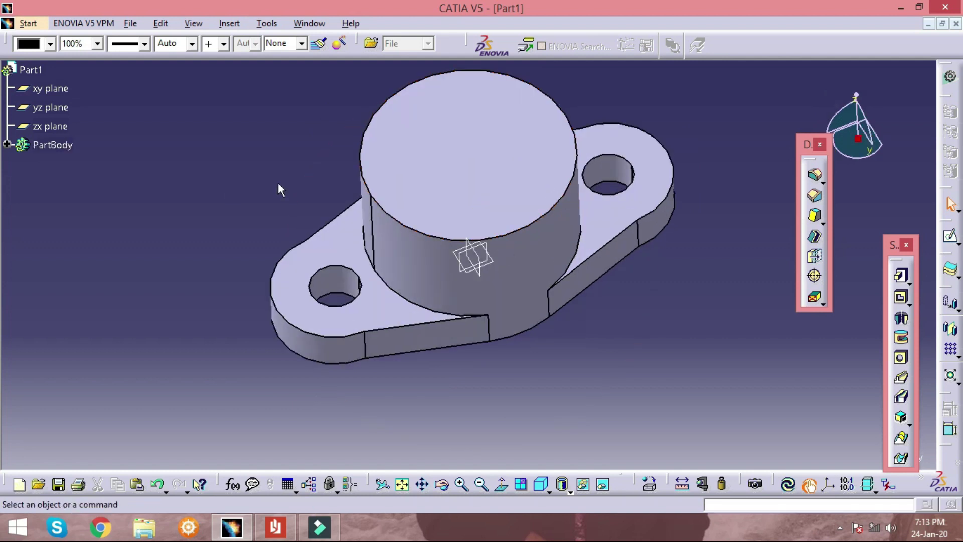
key(alt+Tab)
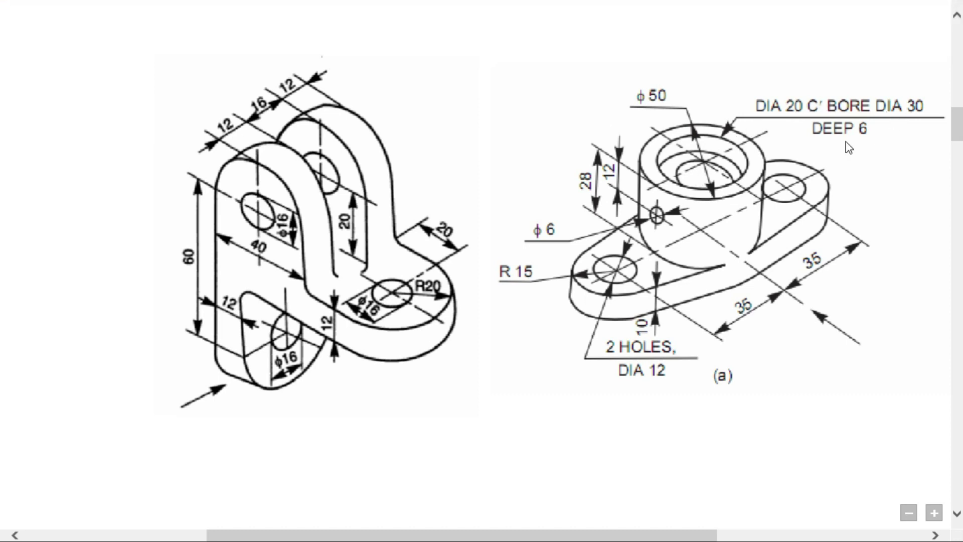
key(alt+Tab)
Sketch a 20 mm diameter circle centred on the boss top face and exit the sketch.
click(457, 164)
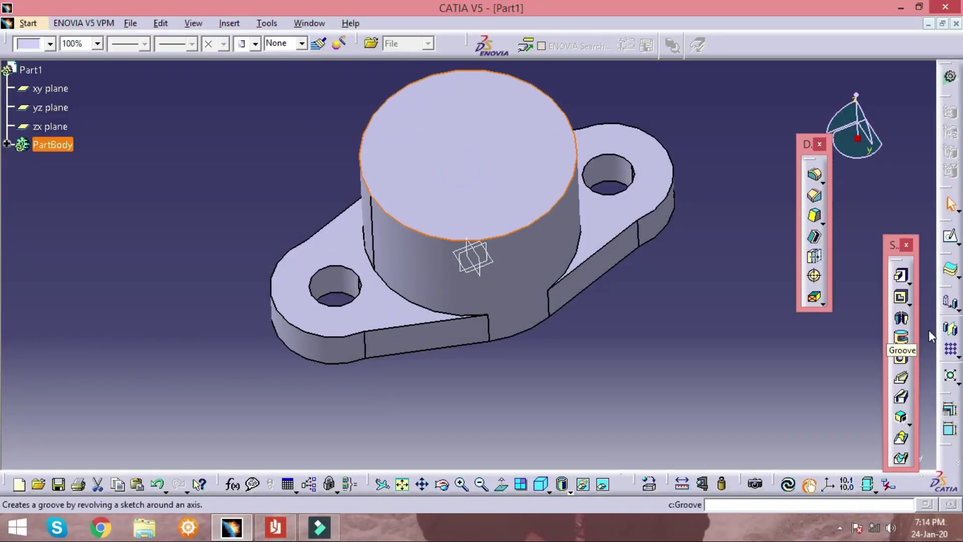
click(948, 241)
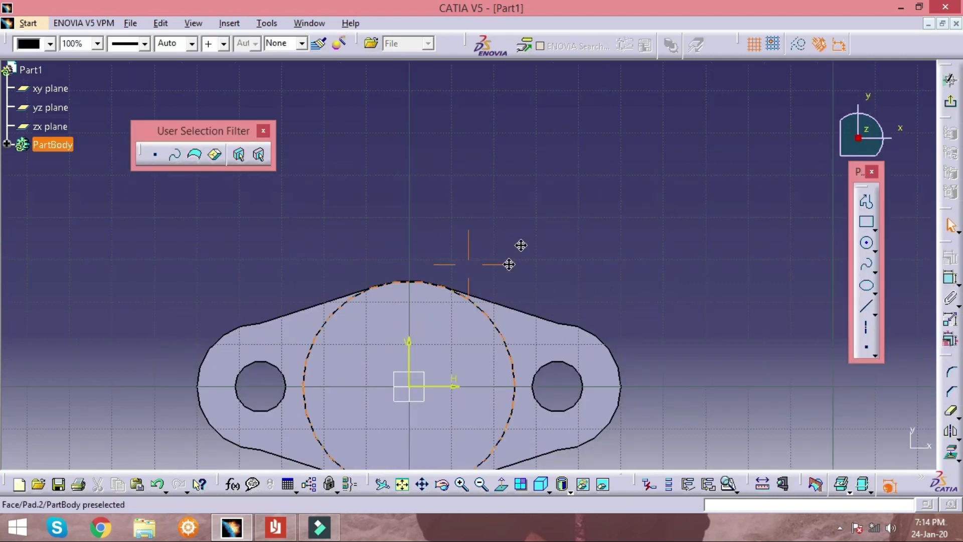
click(866, 243)
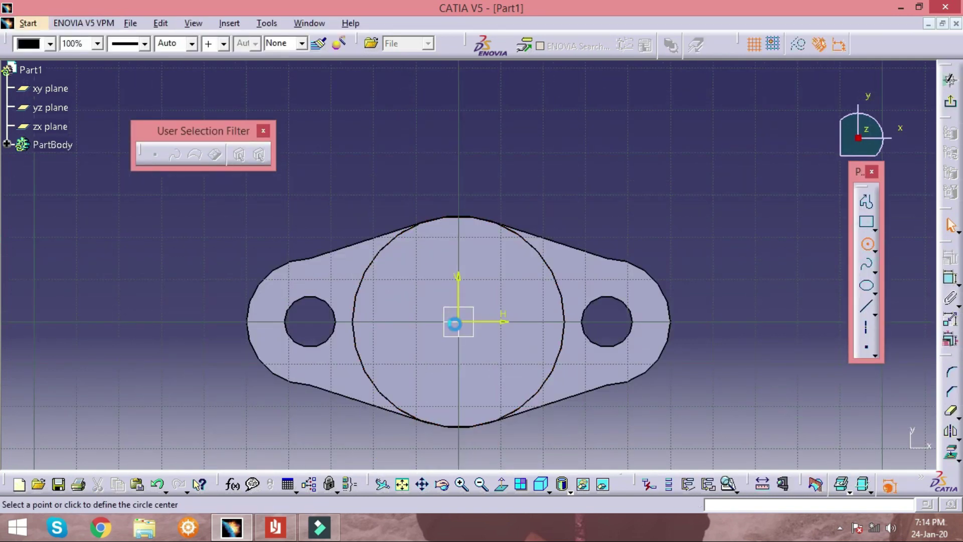
click(459, 322)
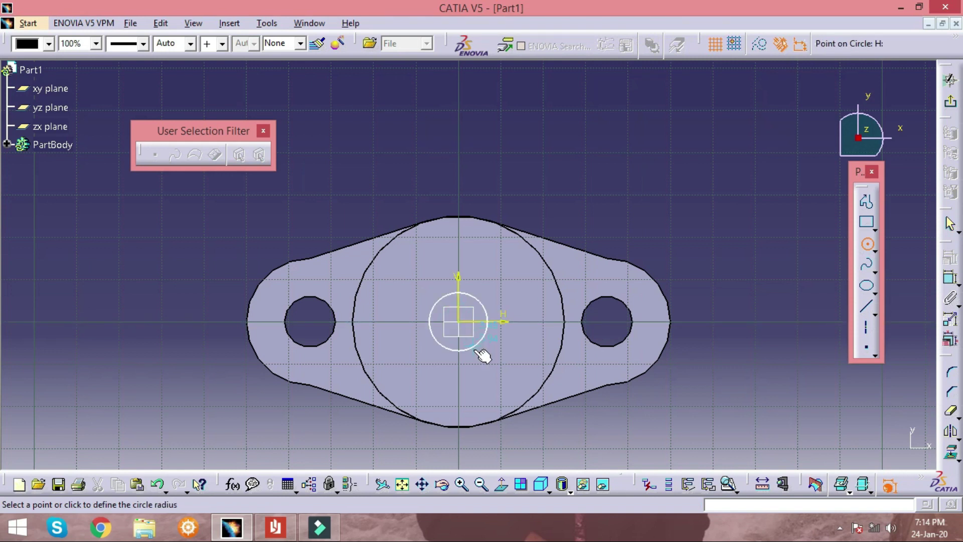
click(480, 346)
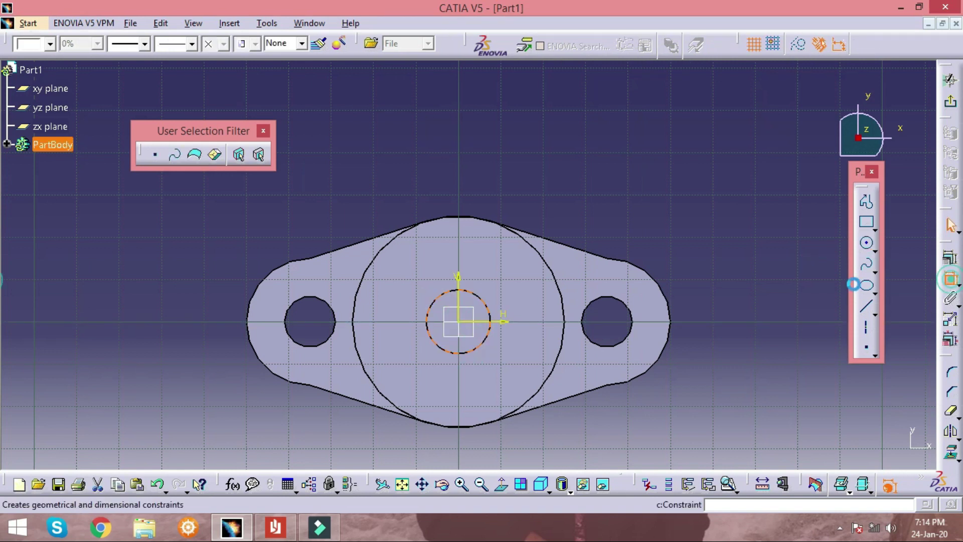
click(949, 279)
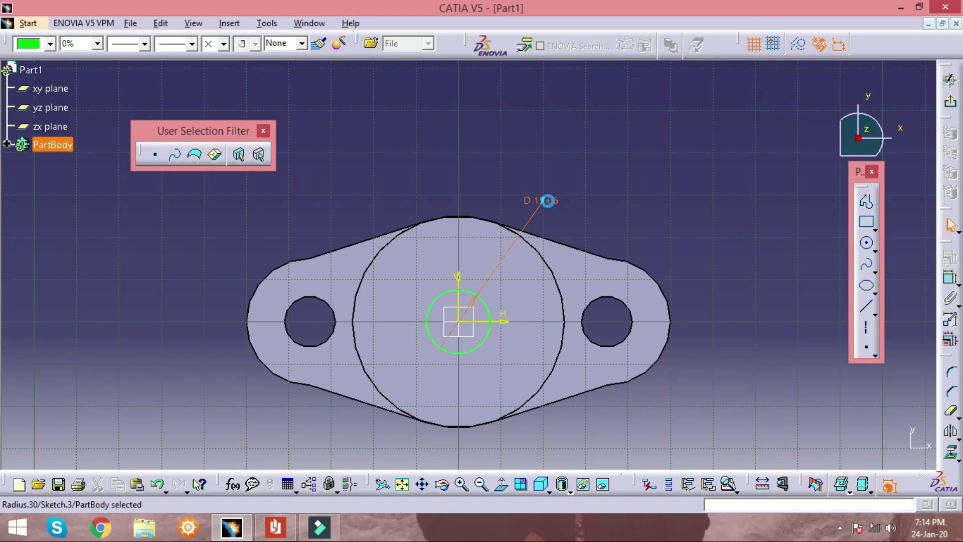
double_click(548, 201)
text(20)
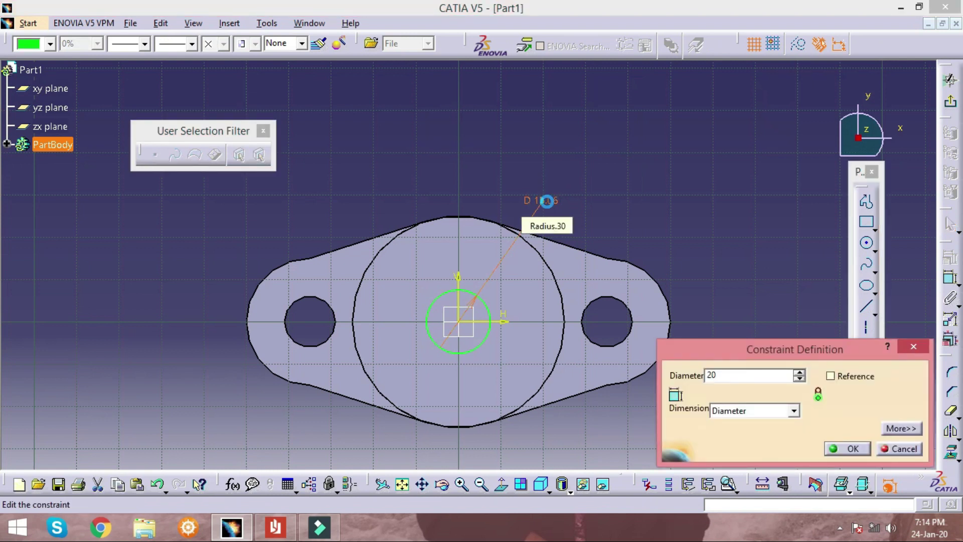
key(Return)
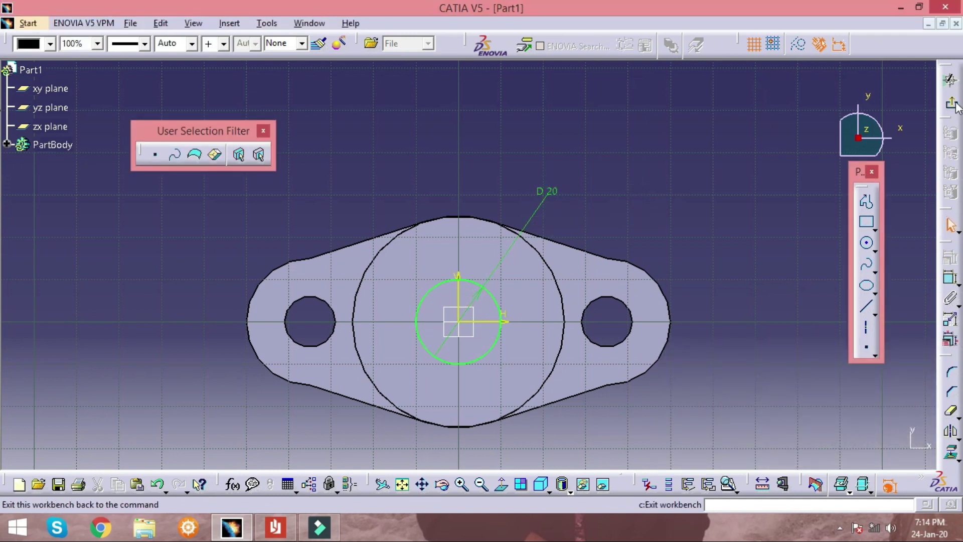
click(949, 79)
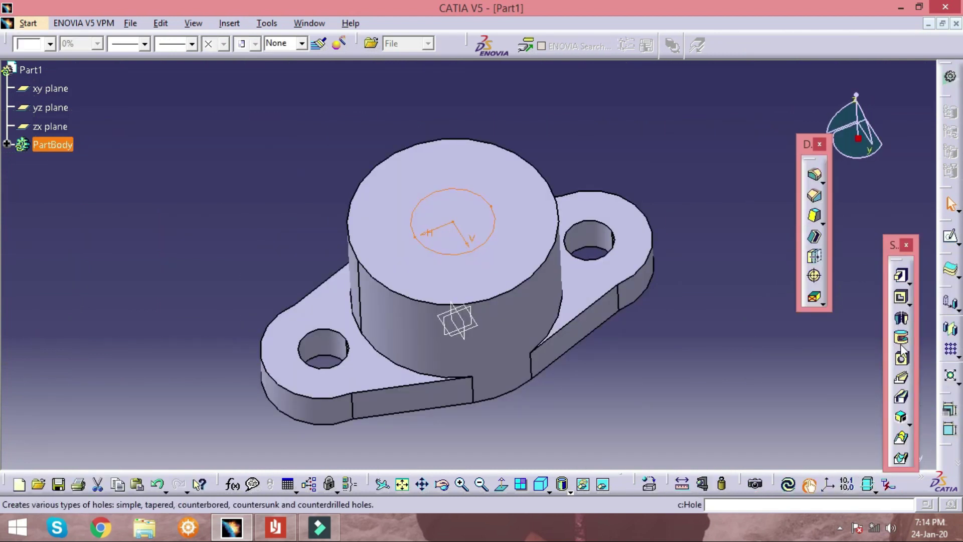
Add a counterbored hole on the boss top with a 30 mm counterbore, 6 mm deep.
click(890, 361)
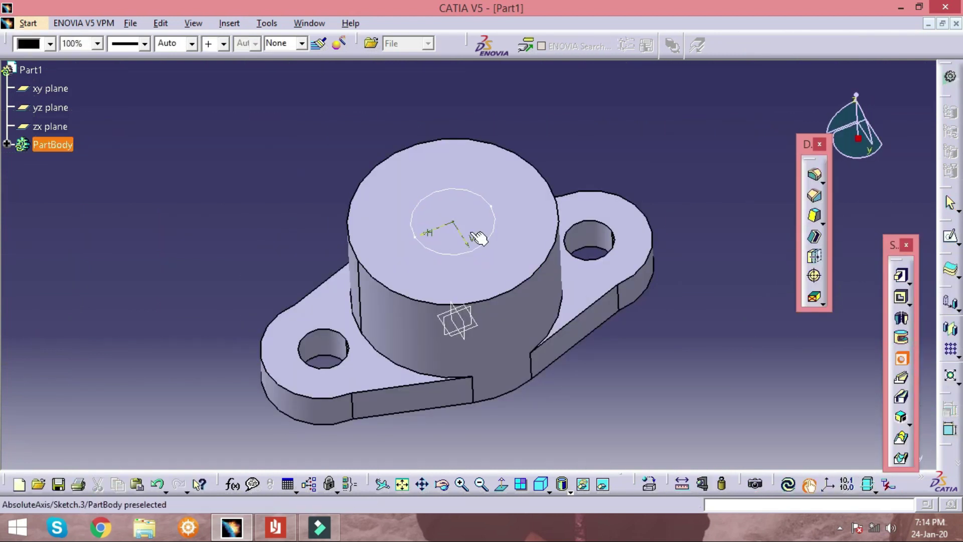
click(522, 222)
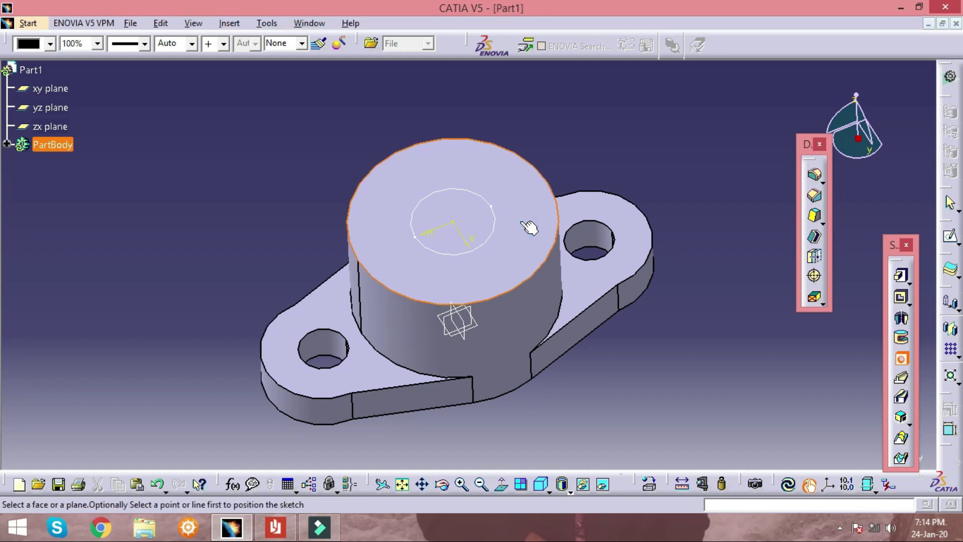
click(496, 221)
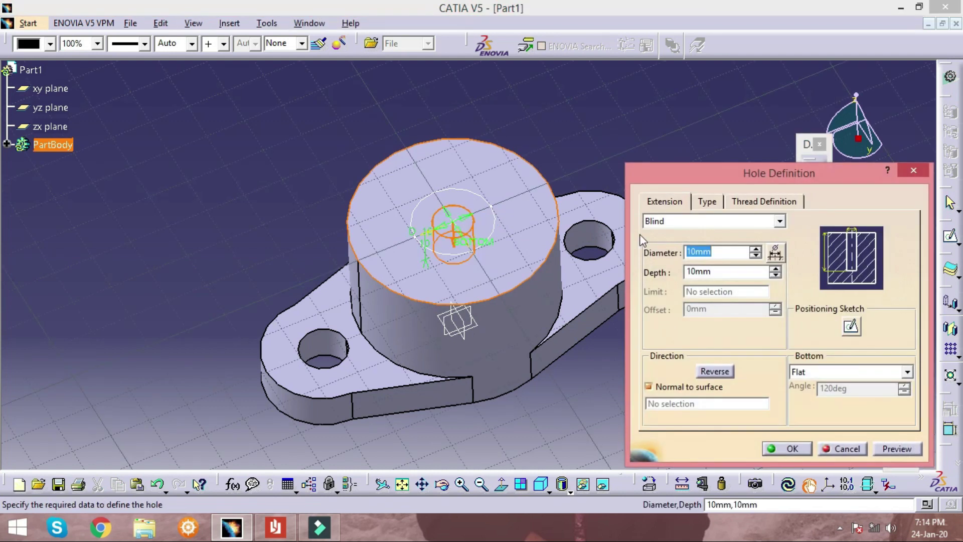
click(706, 201)
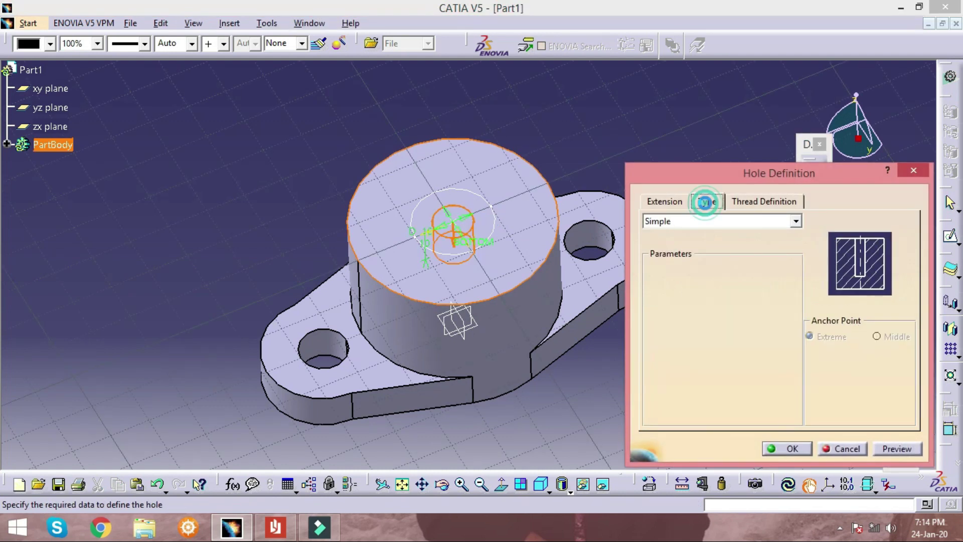
click(797, 220)
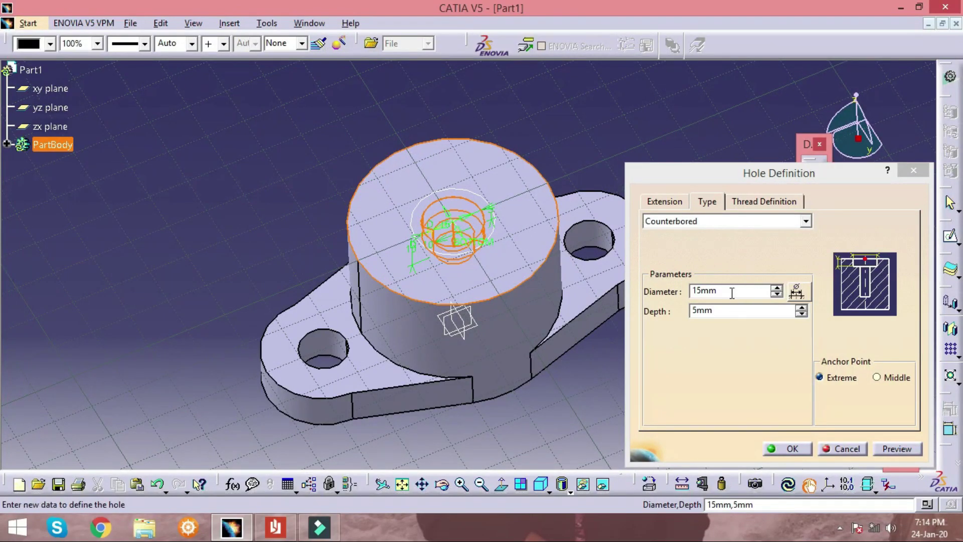
double_click(728, 288)
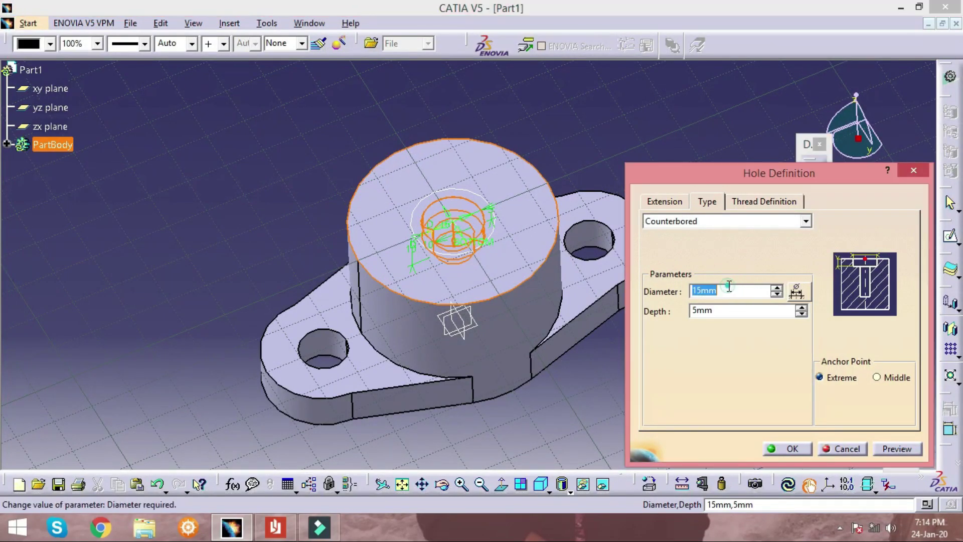
text(30)
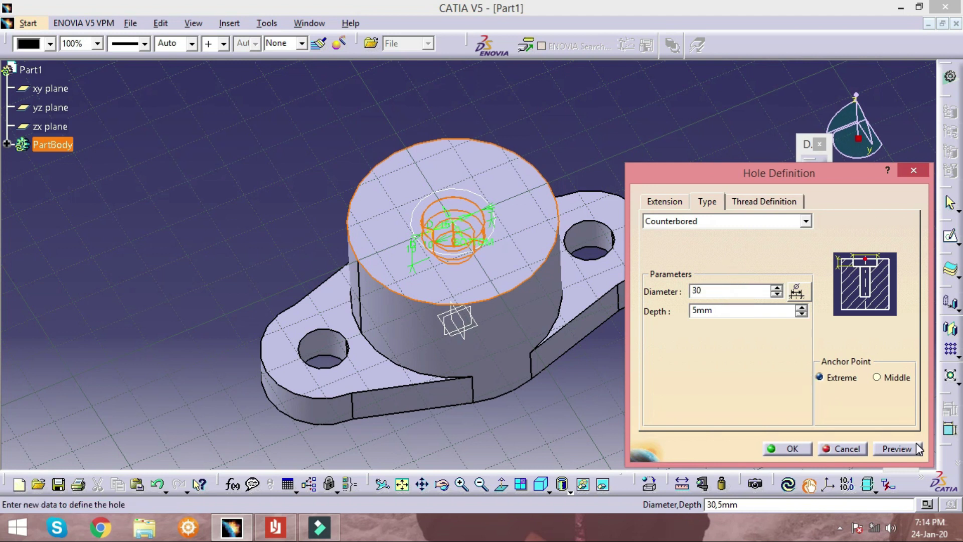
double_click(723, 311)
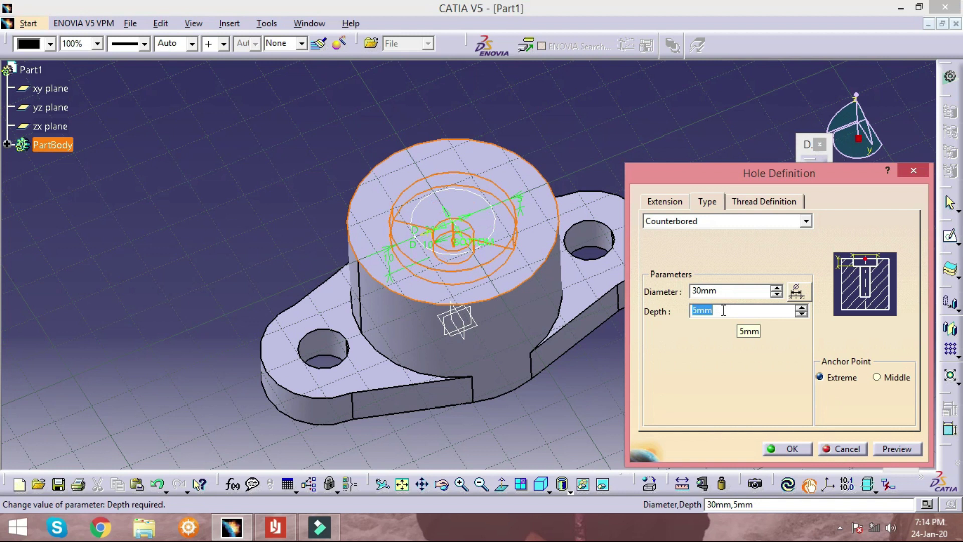
text(6)
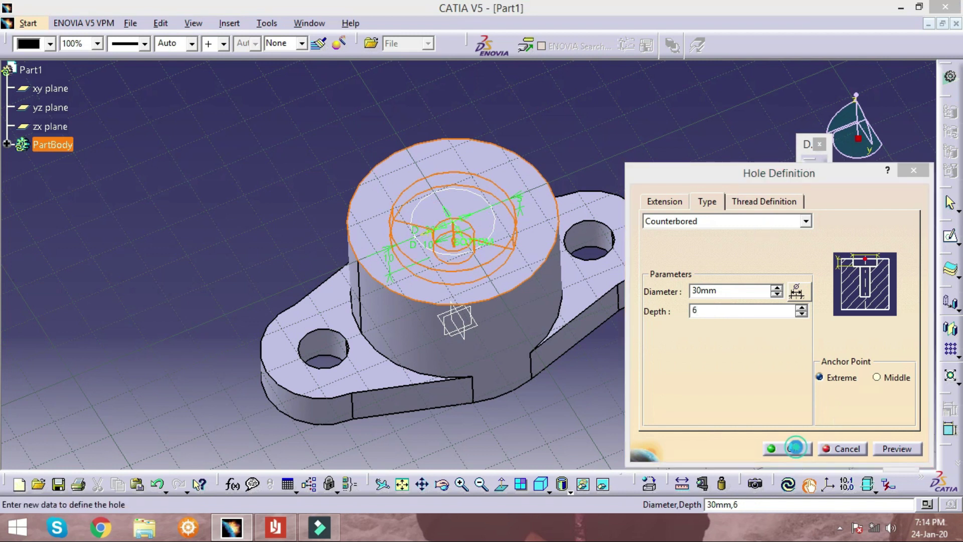
click(796, 445)
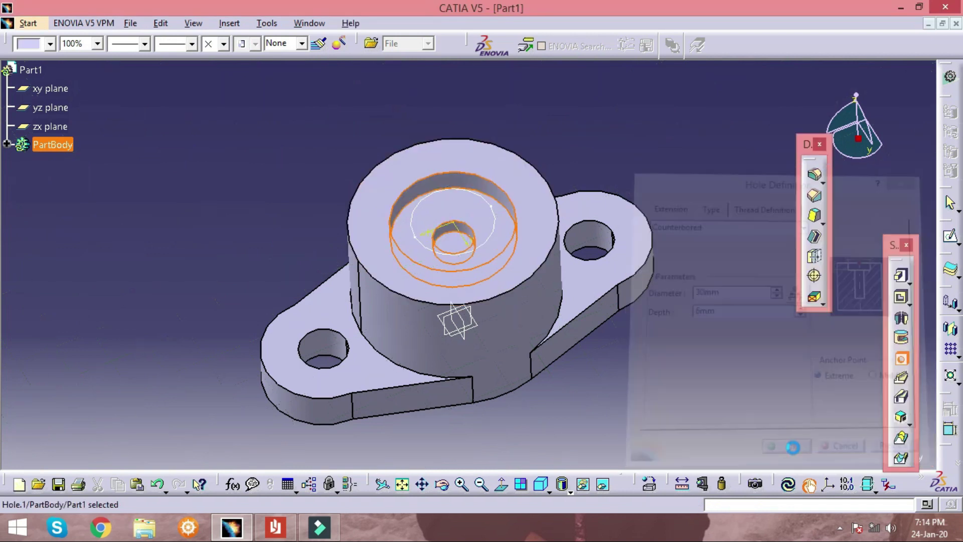
Inspect the counterbore against the drawing, then start a sketch on the yz plane.
click(638, 349)
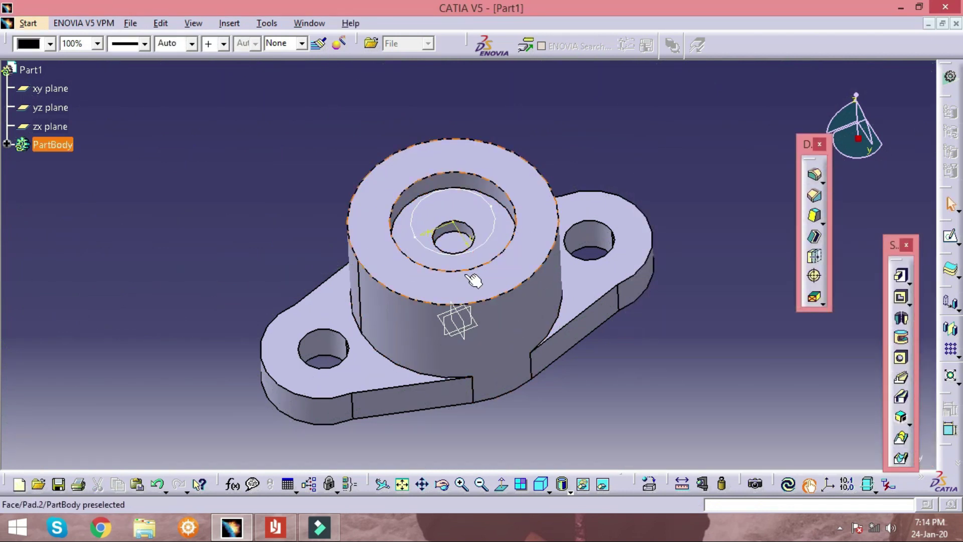
mouse_move(402, 275)
middle_down()
mouse_move(417, 238)
mouse_move(644, 183)
middle_up()
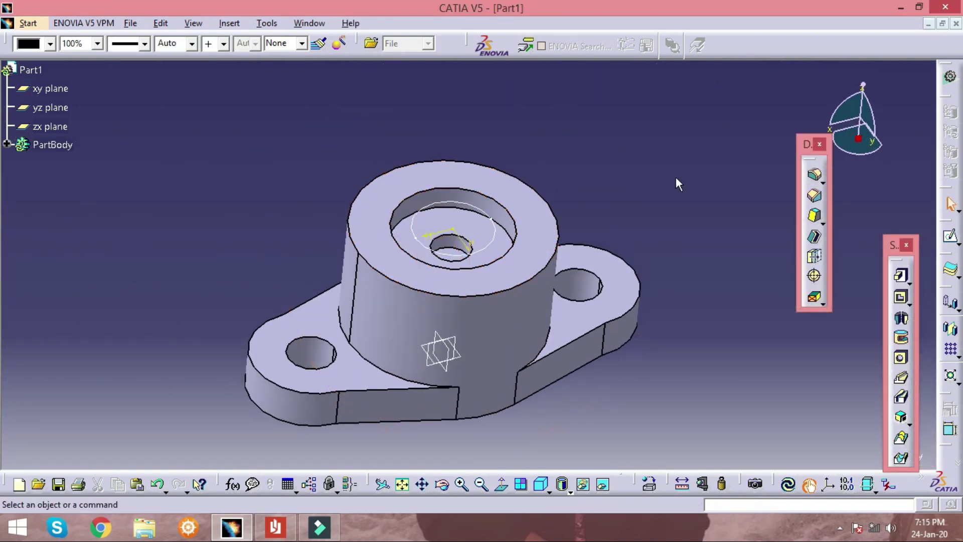
key(alt+Tab)
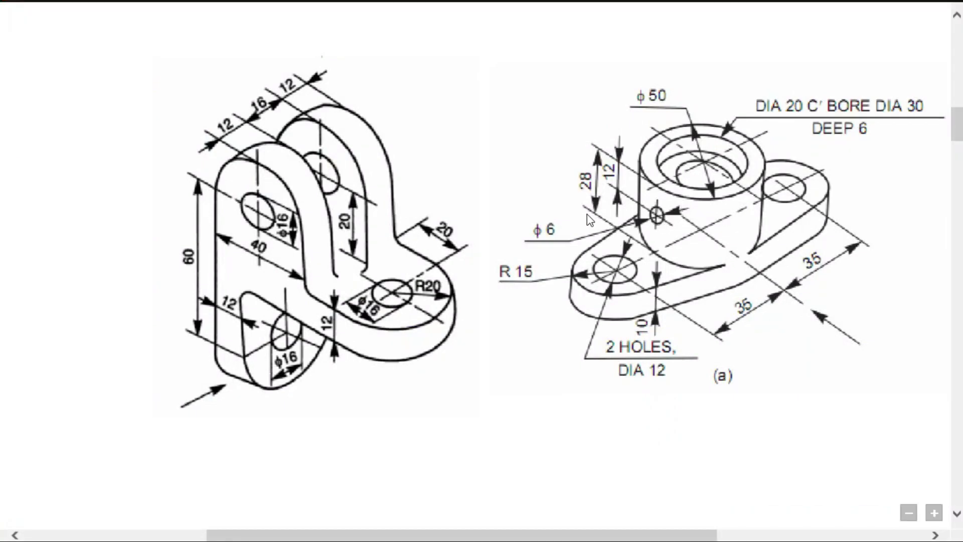
key(alt+Tab)
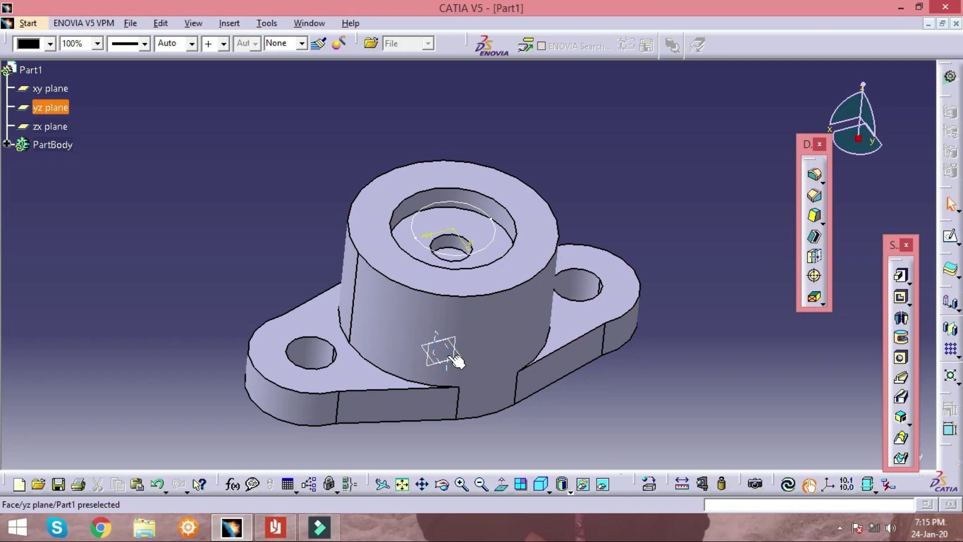
click(454, 354)
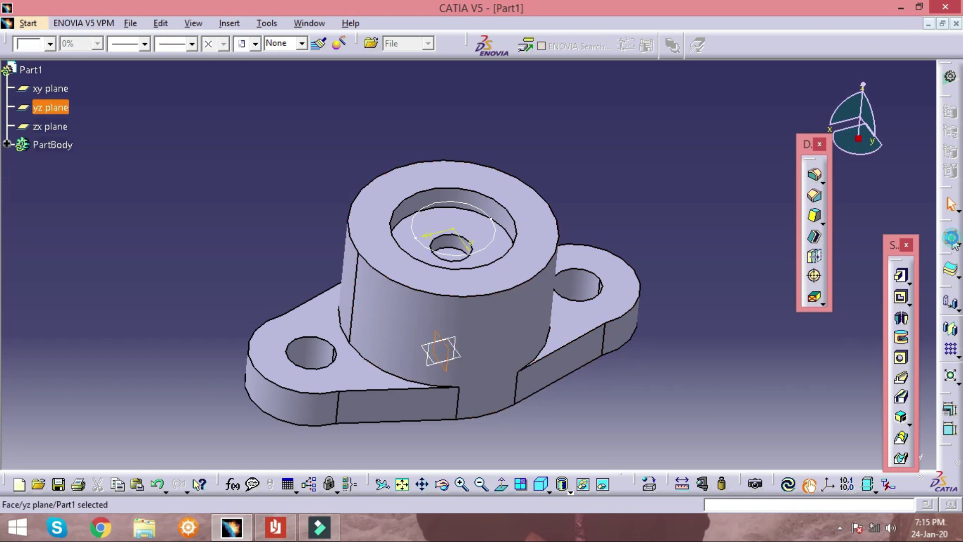
click(950, 237)
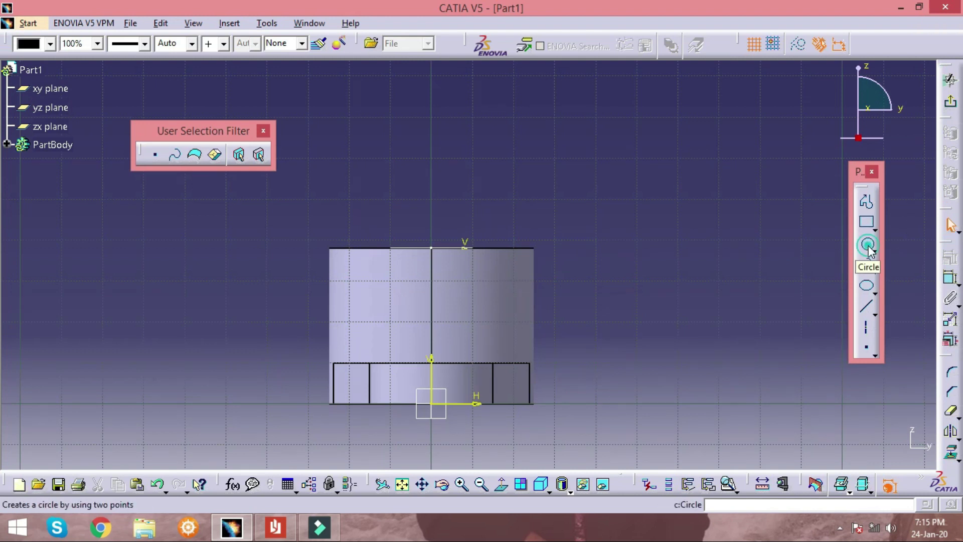
Draw a small circle centred on the vertical axis and check the reference drawing.
click(867, 245)
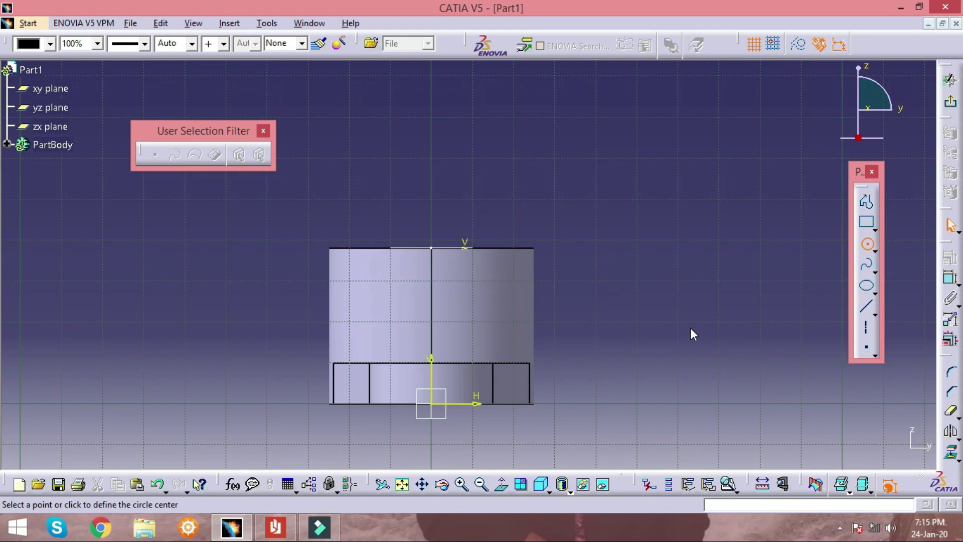
click(431, 323)
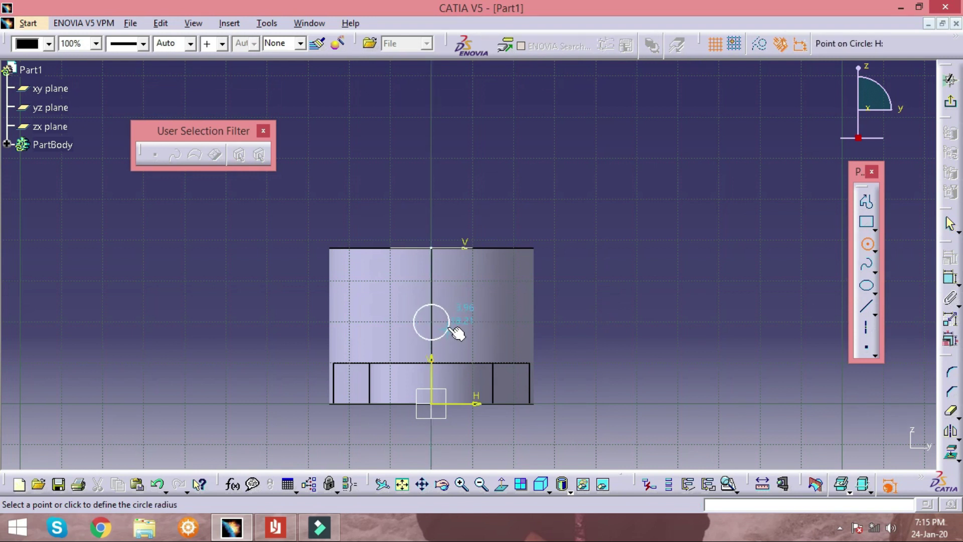
click(448, 330)
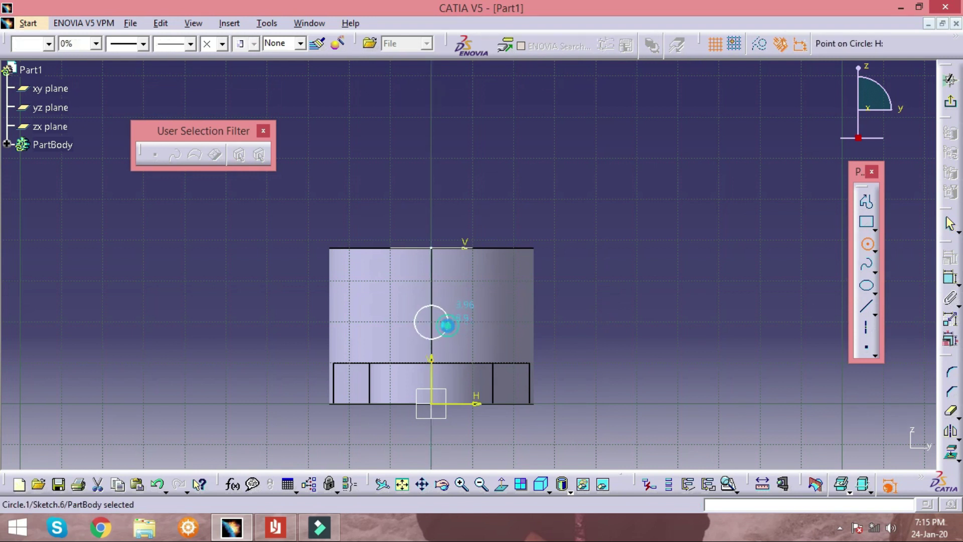
click(592, 279)
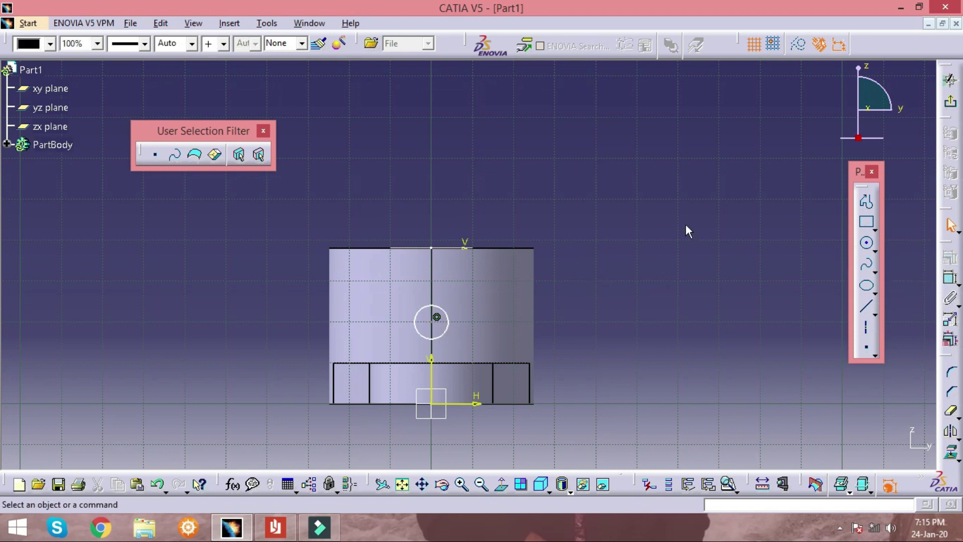
key(alt+Tab)
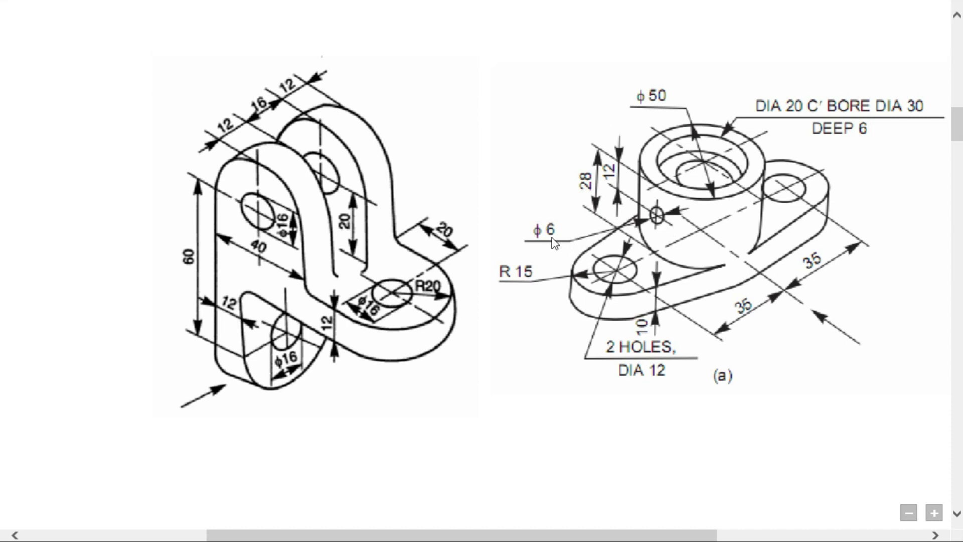
key(alt+Tab)
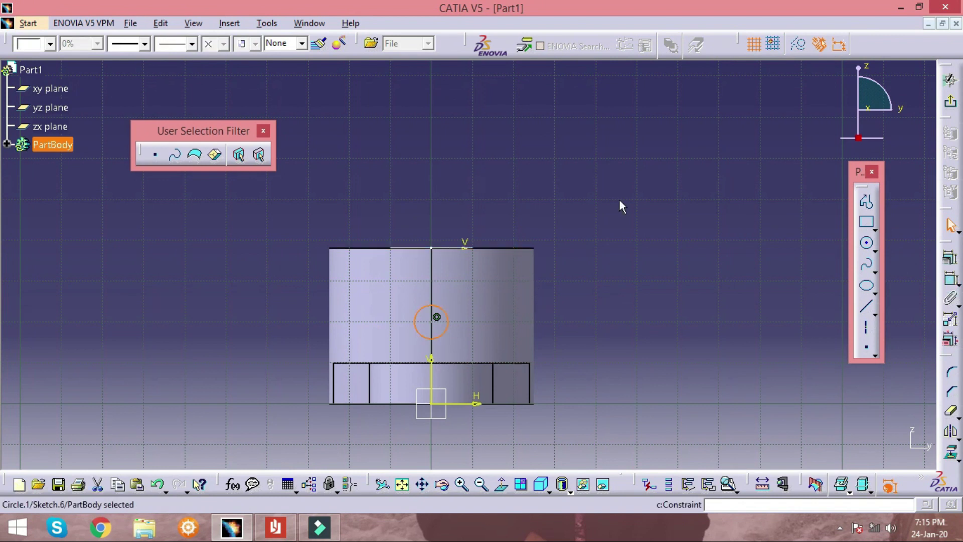
key(Escape)
Constrain the circle's diameter to 6 mm.
click(949, 278)
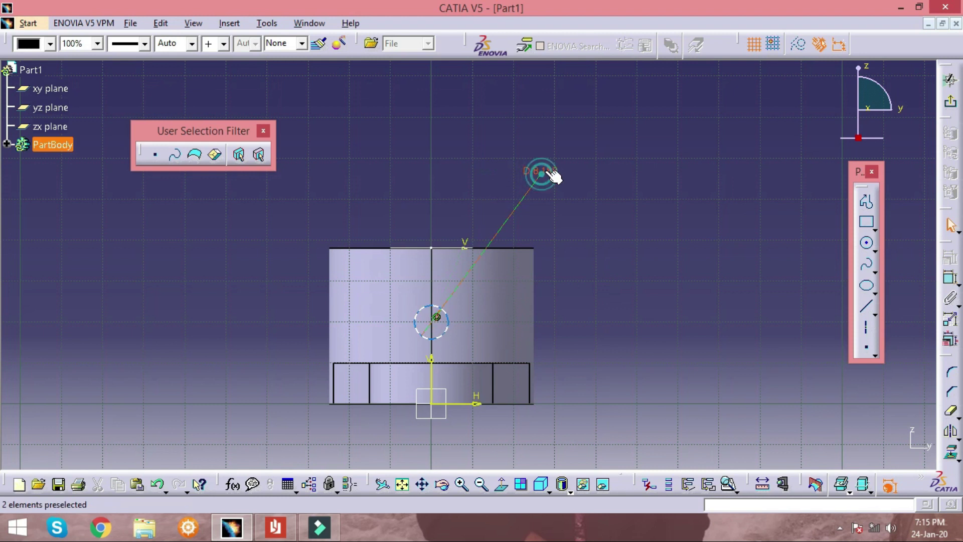
click(552, 176)
double_click(547, 173)
text(6)
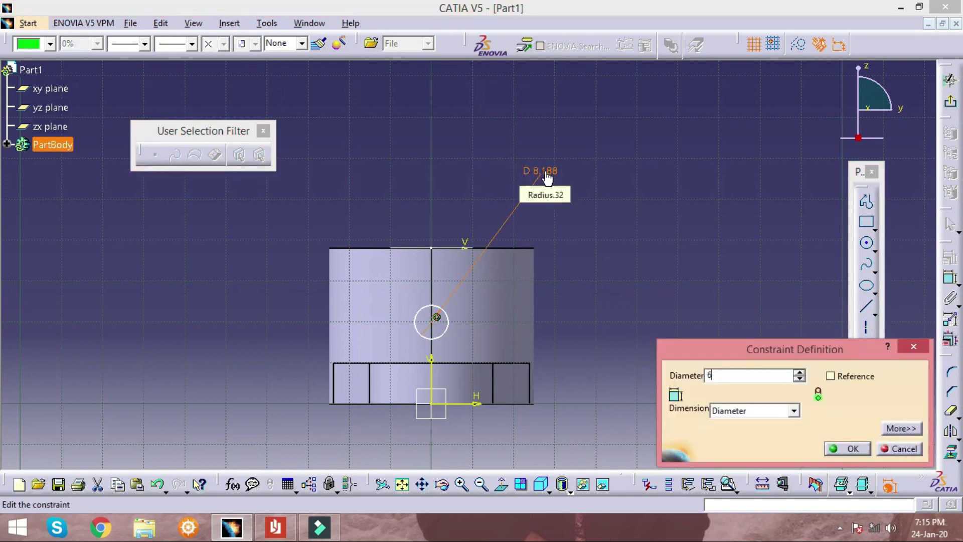
key(Return)
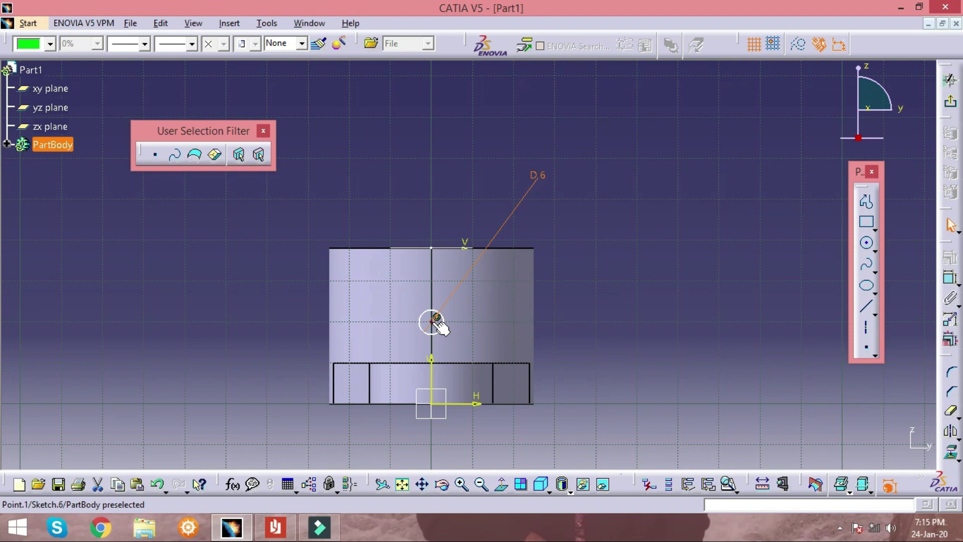
Dimension the circle centre 12 mm above the flange's top edge and exit the sketch.
click(437, 320)
click(949, 277)
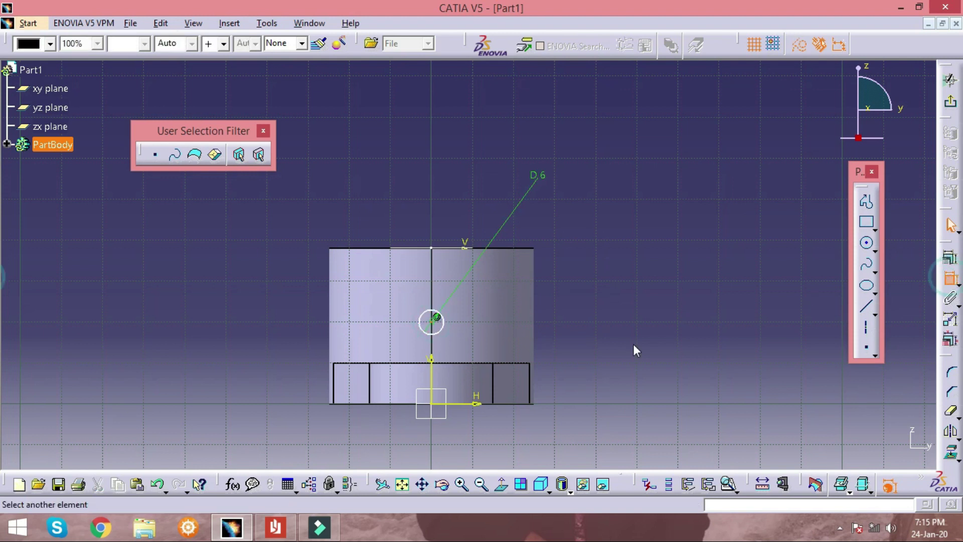
click(522, 364)
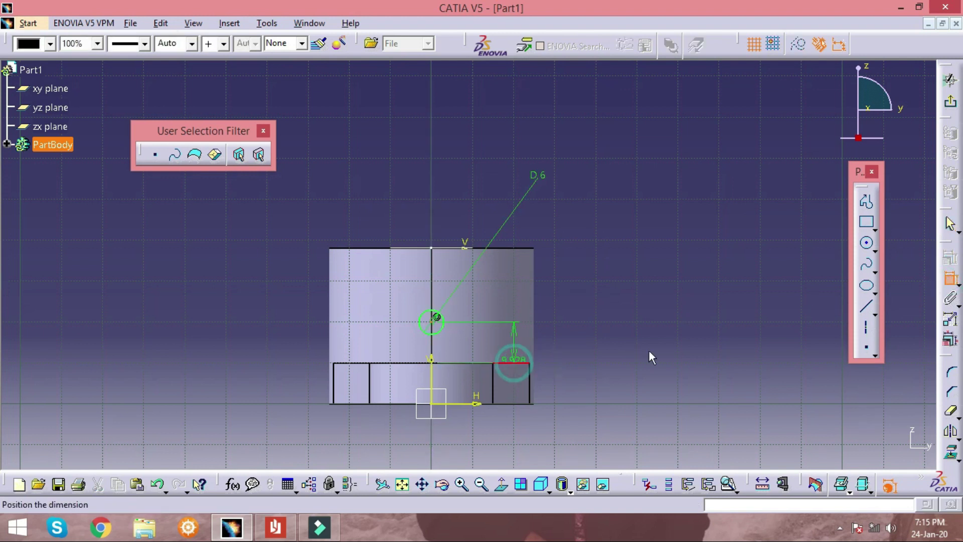
click(681, 338)
double_click(685, 342)
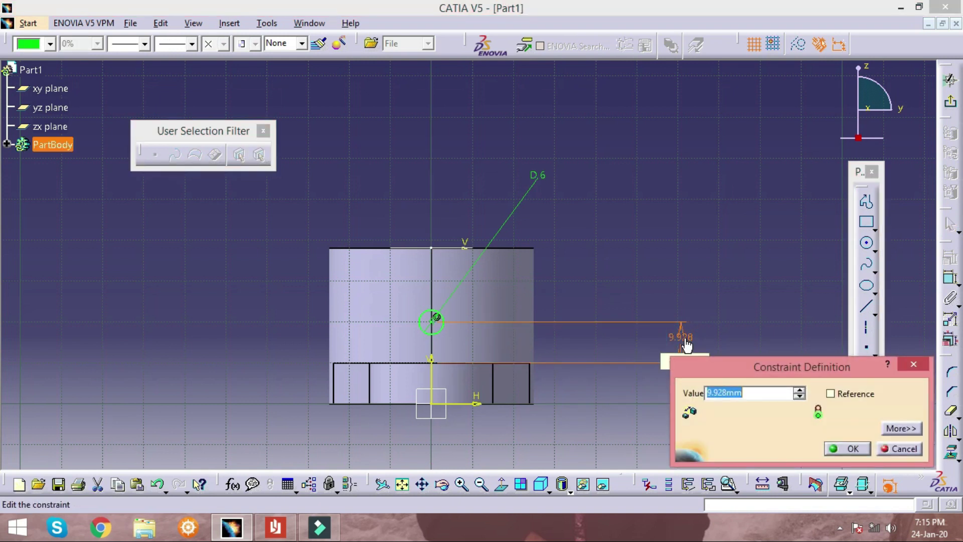
text(12)
key(Return)
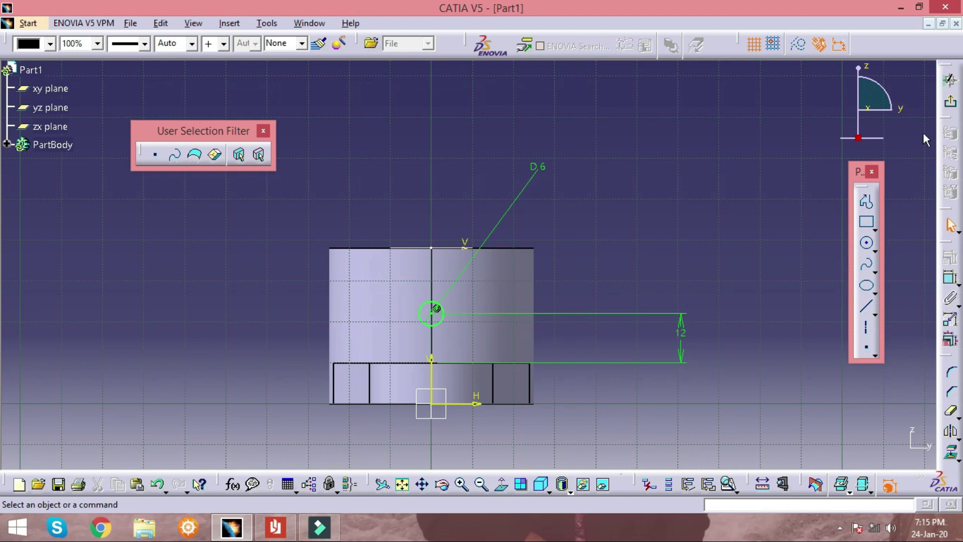
click(951, 103)
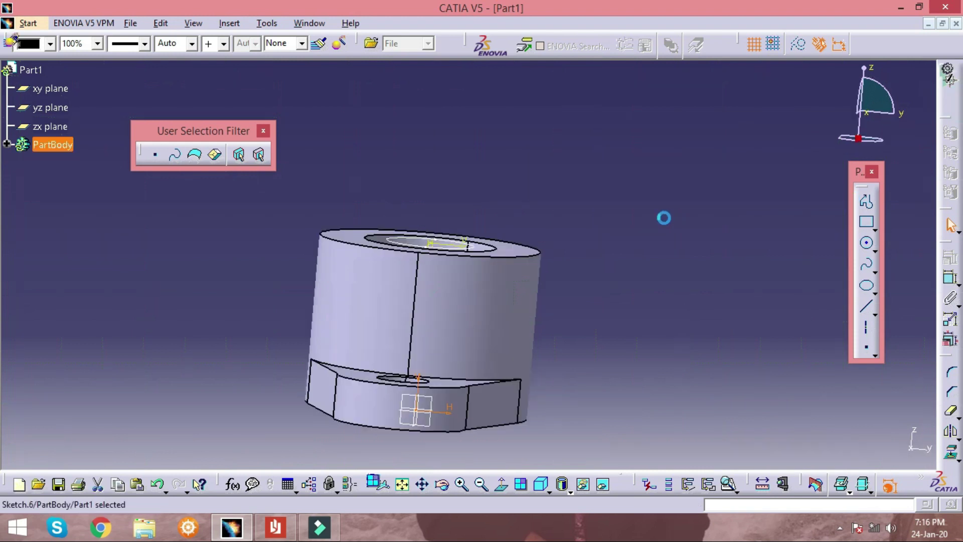
Pocket the 6 mm circle sketch 28 mm with mirrored extent to cut the side hole.
click(901, 297)
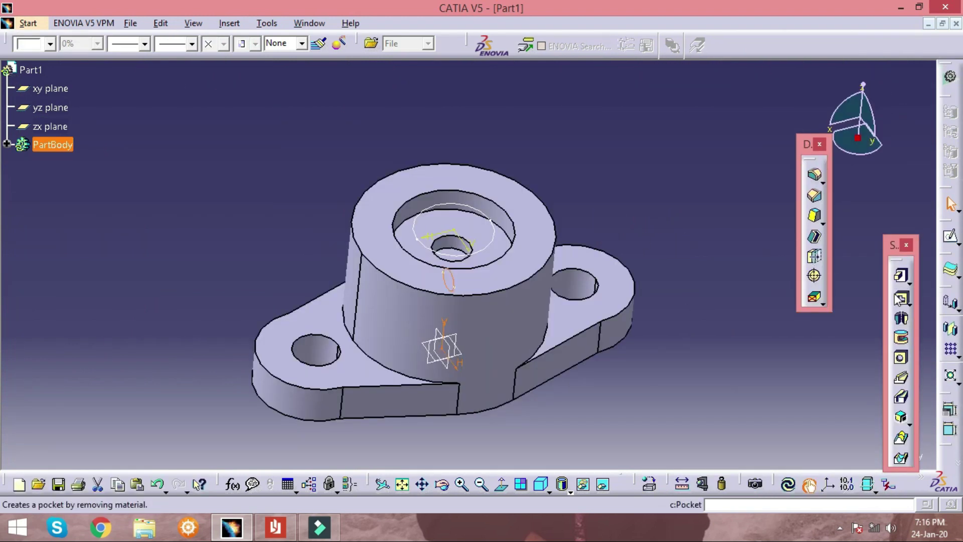
click(452, 240)
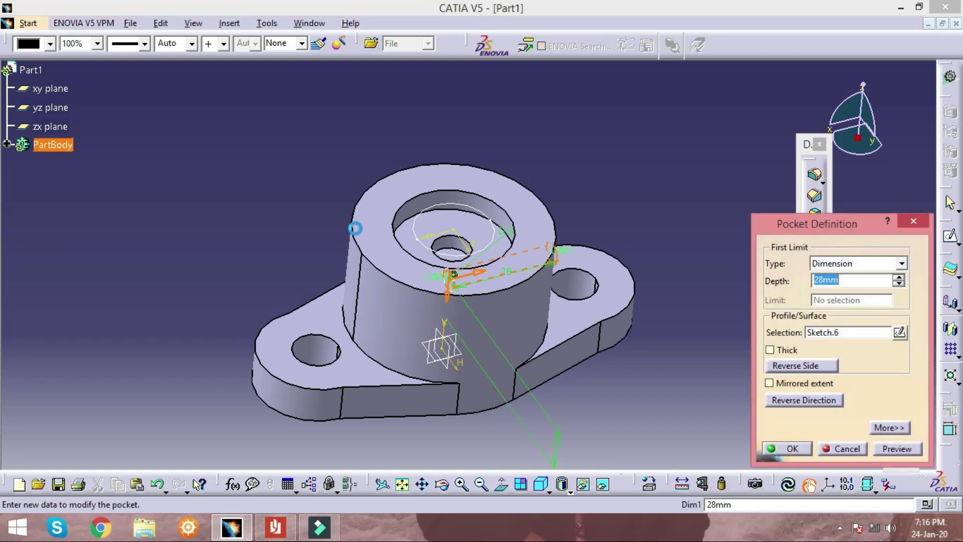
click(769, 383)
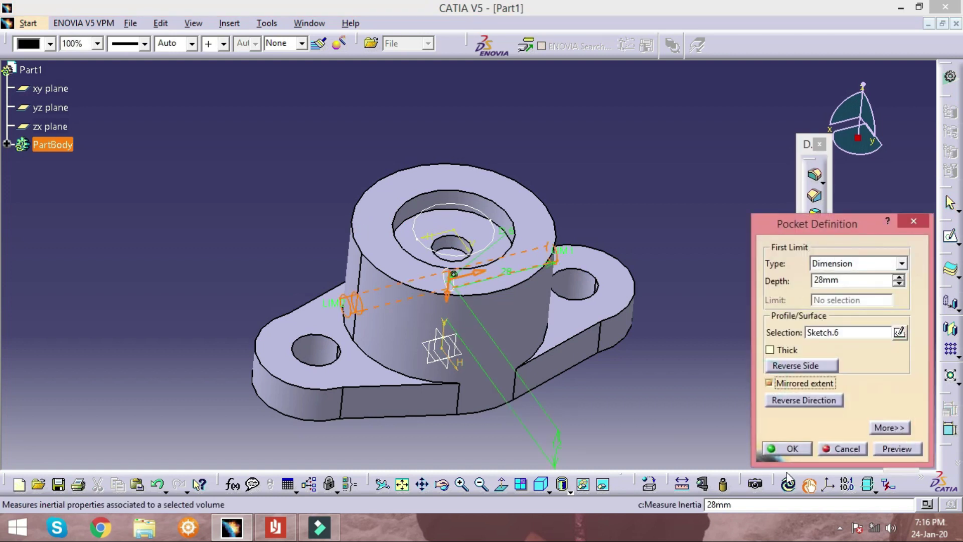
click(792, 448)
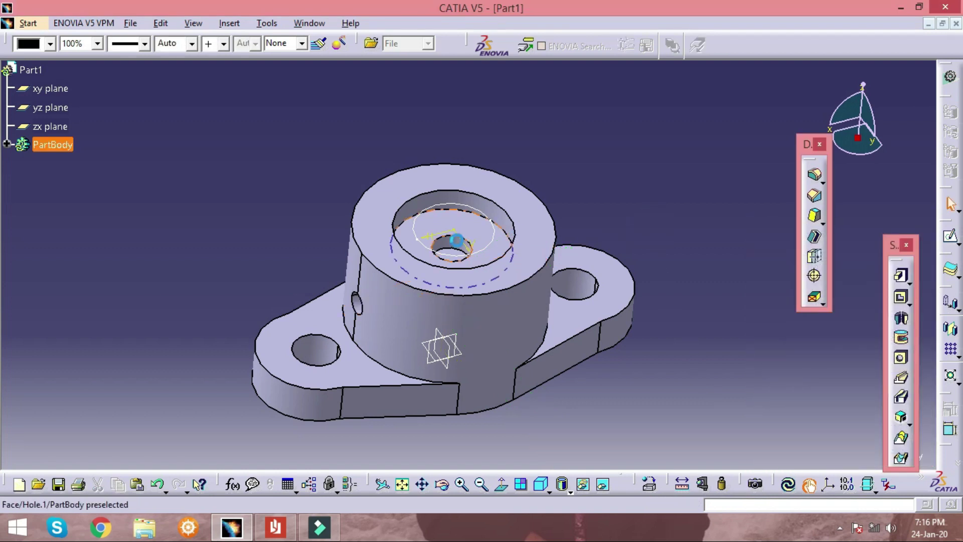
Orbit the part to inspect the side hole and compare it with the reference drawing.
middle_drag(516, 217, 576, 195)
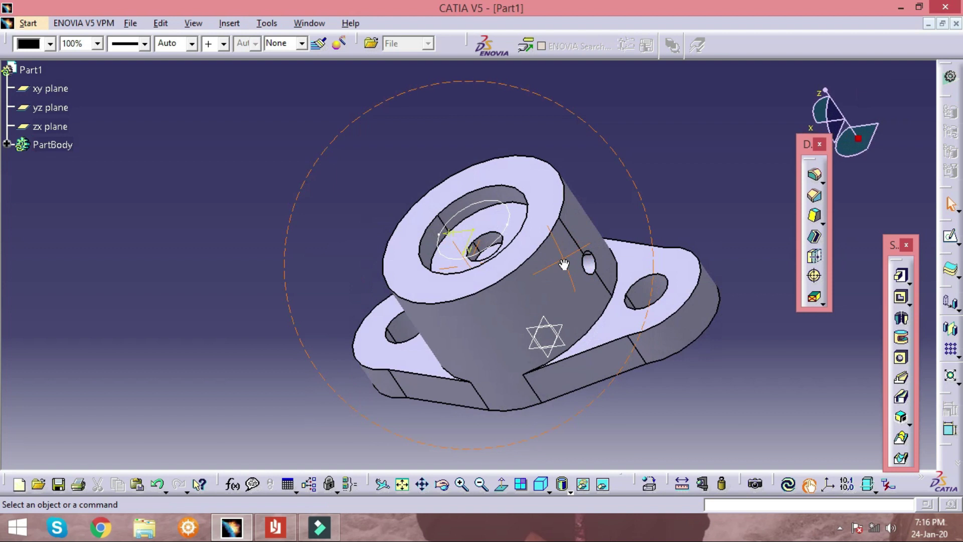
middle_drag(576, 195, 570, 262)
right_click(509, 214)
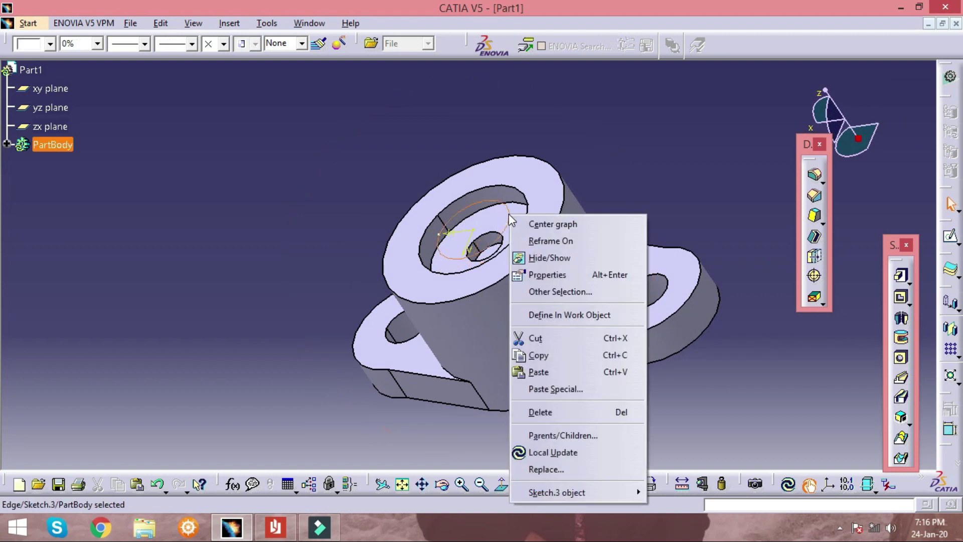
key(Escape)
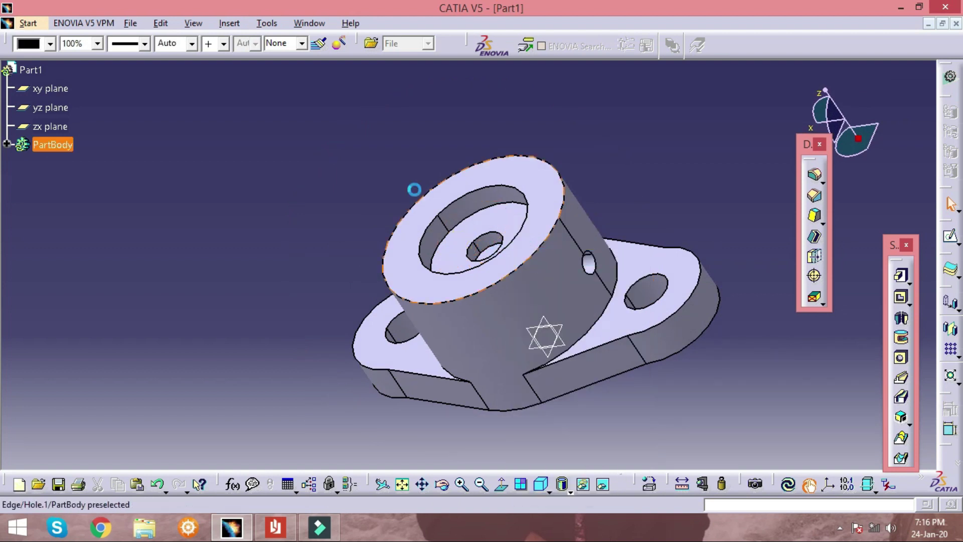
mouse_move(497, 250)
middle_down()
mouse_move(556, 244)
mouse_move(536, 230)
middle_up()
key(alt+Tab)
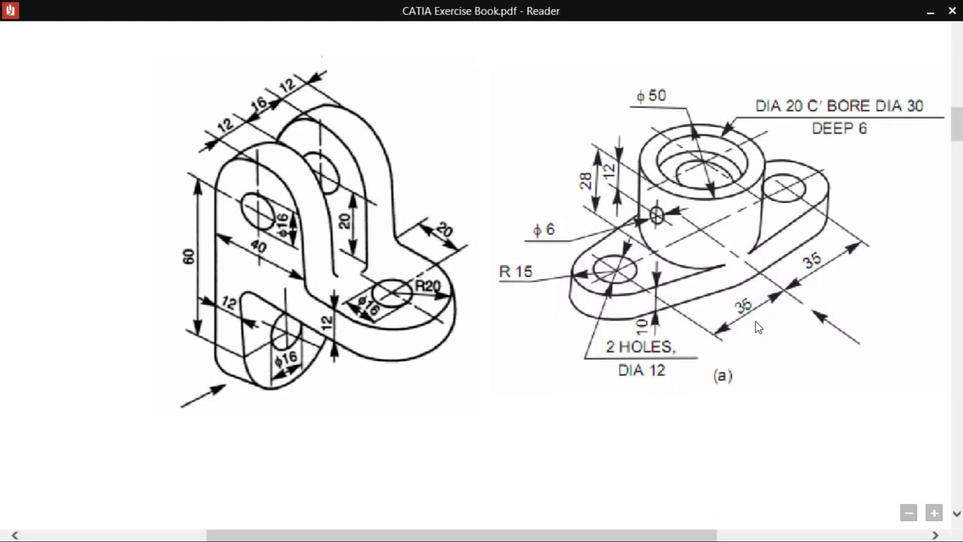
key(alt+Tab)
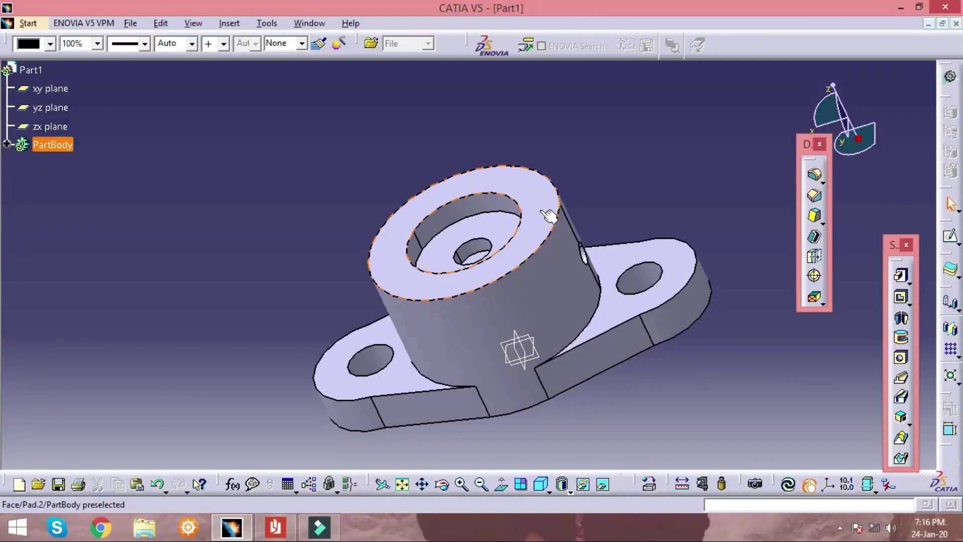